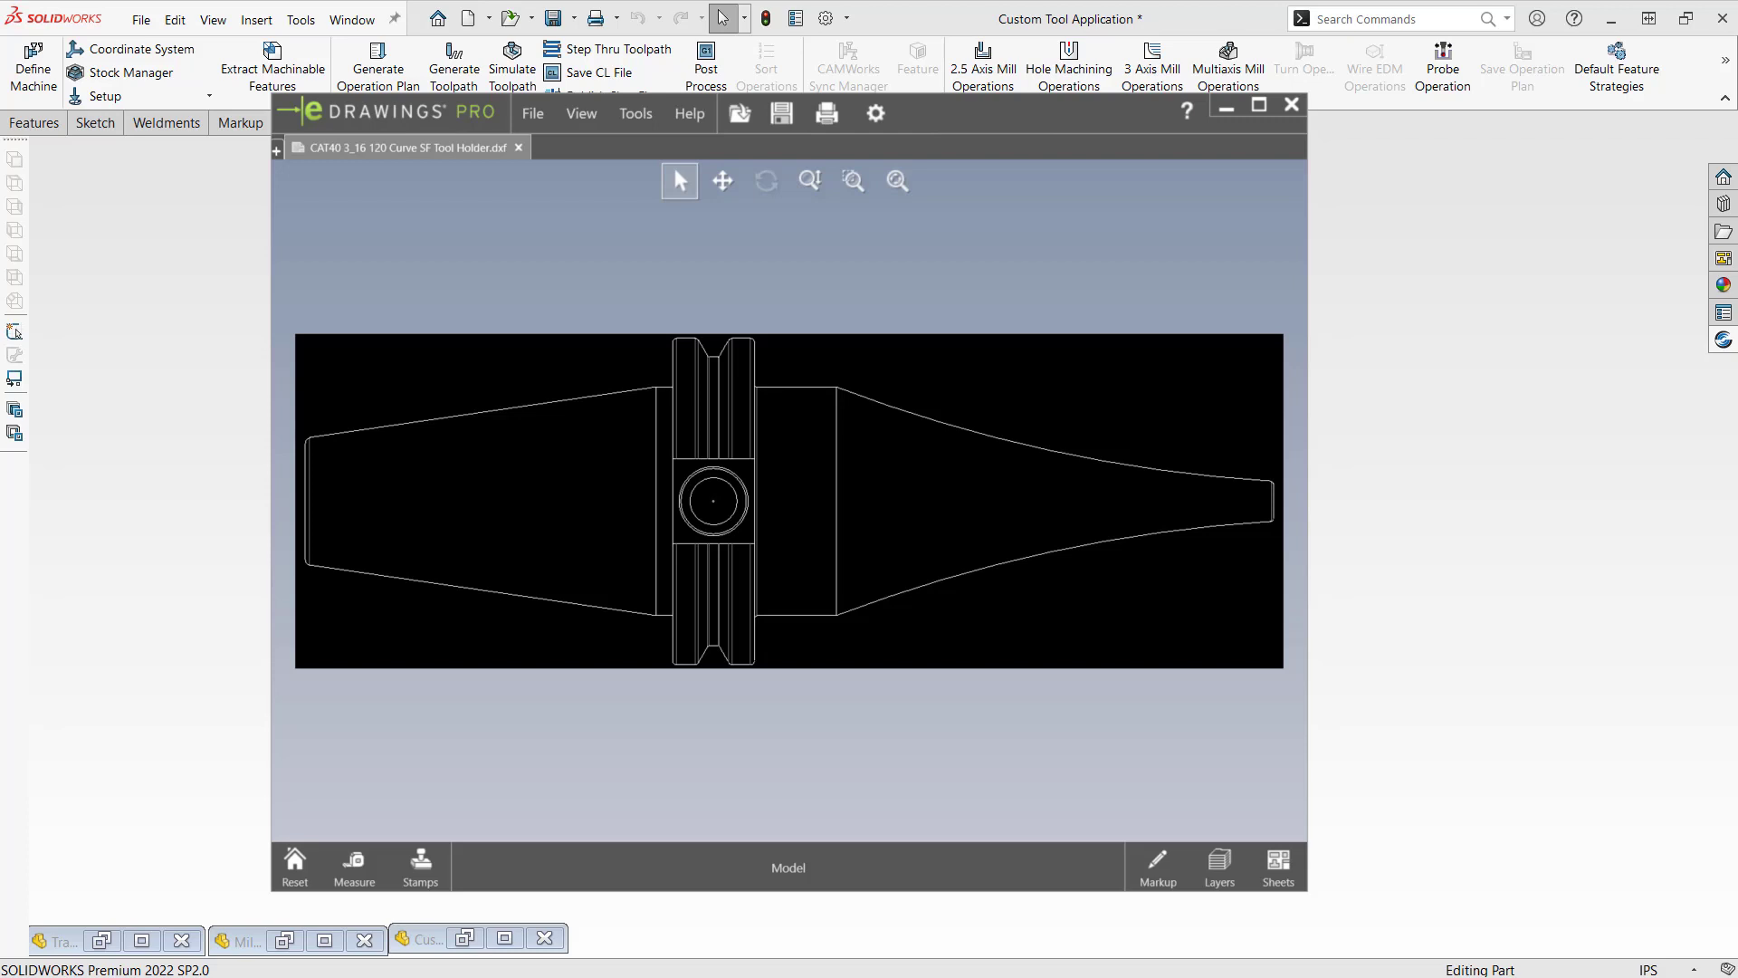
Minimize eDrawings, review the Translated Toolholder DXF outline, then minimize that document again.
left_click(1226, 106)
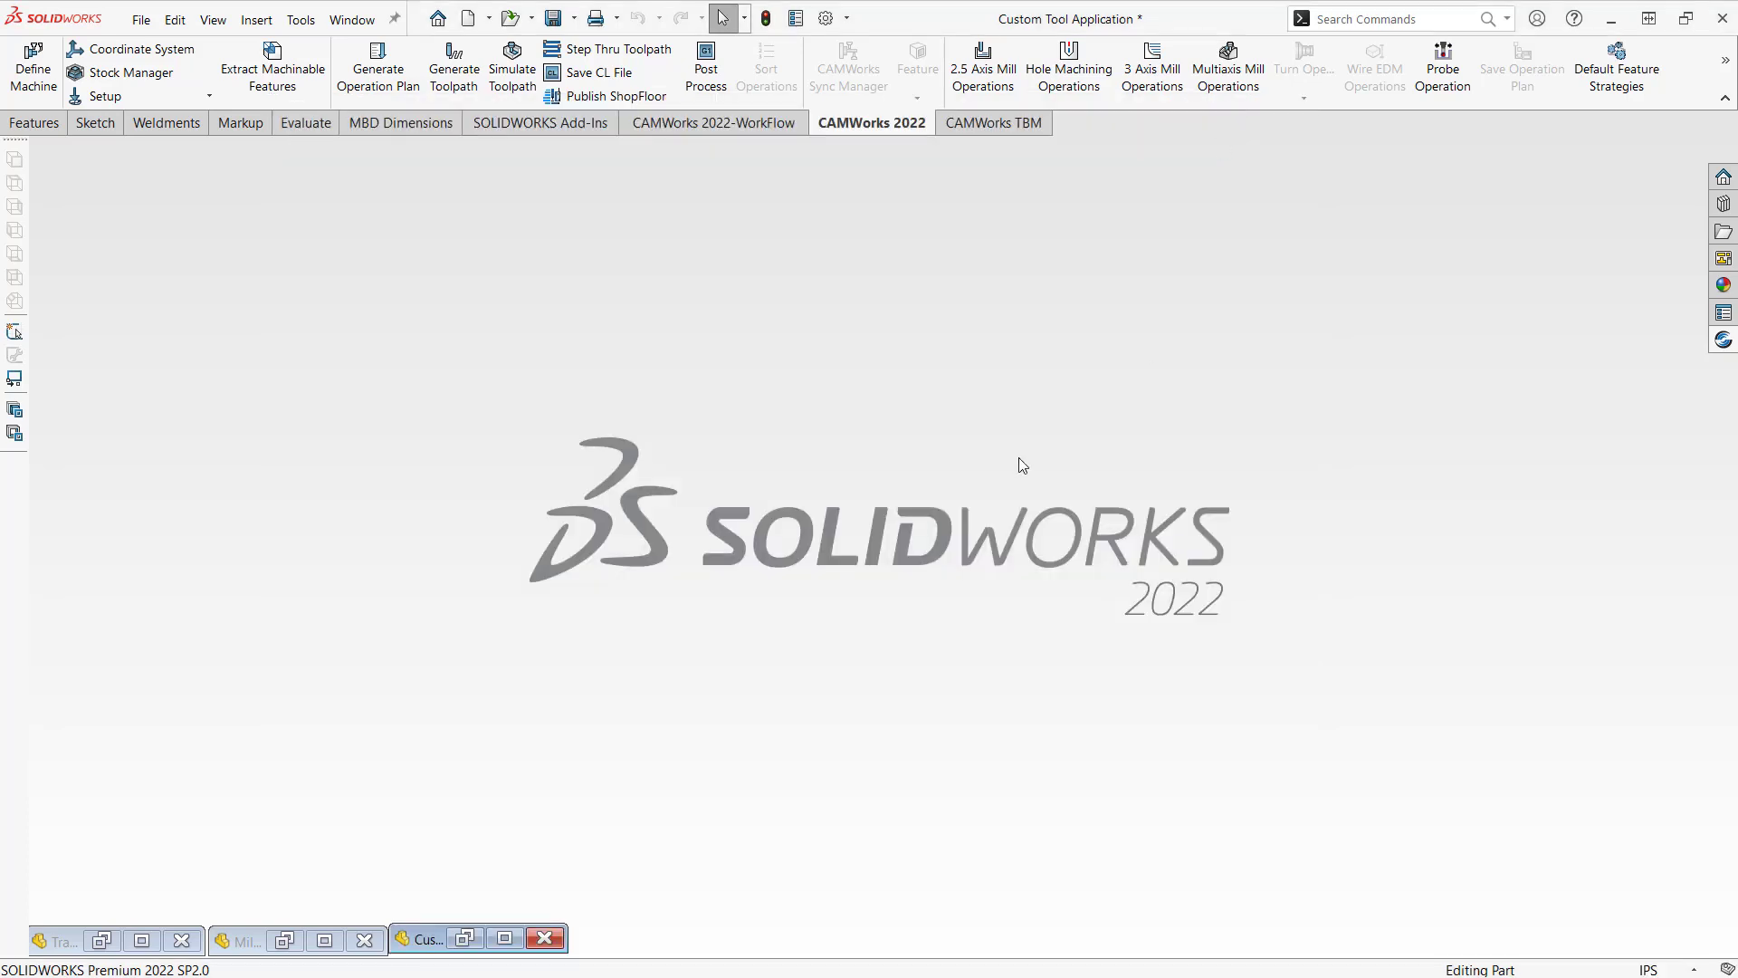
left_click(141, 939)
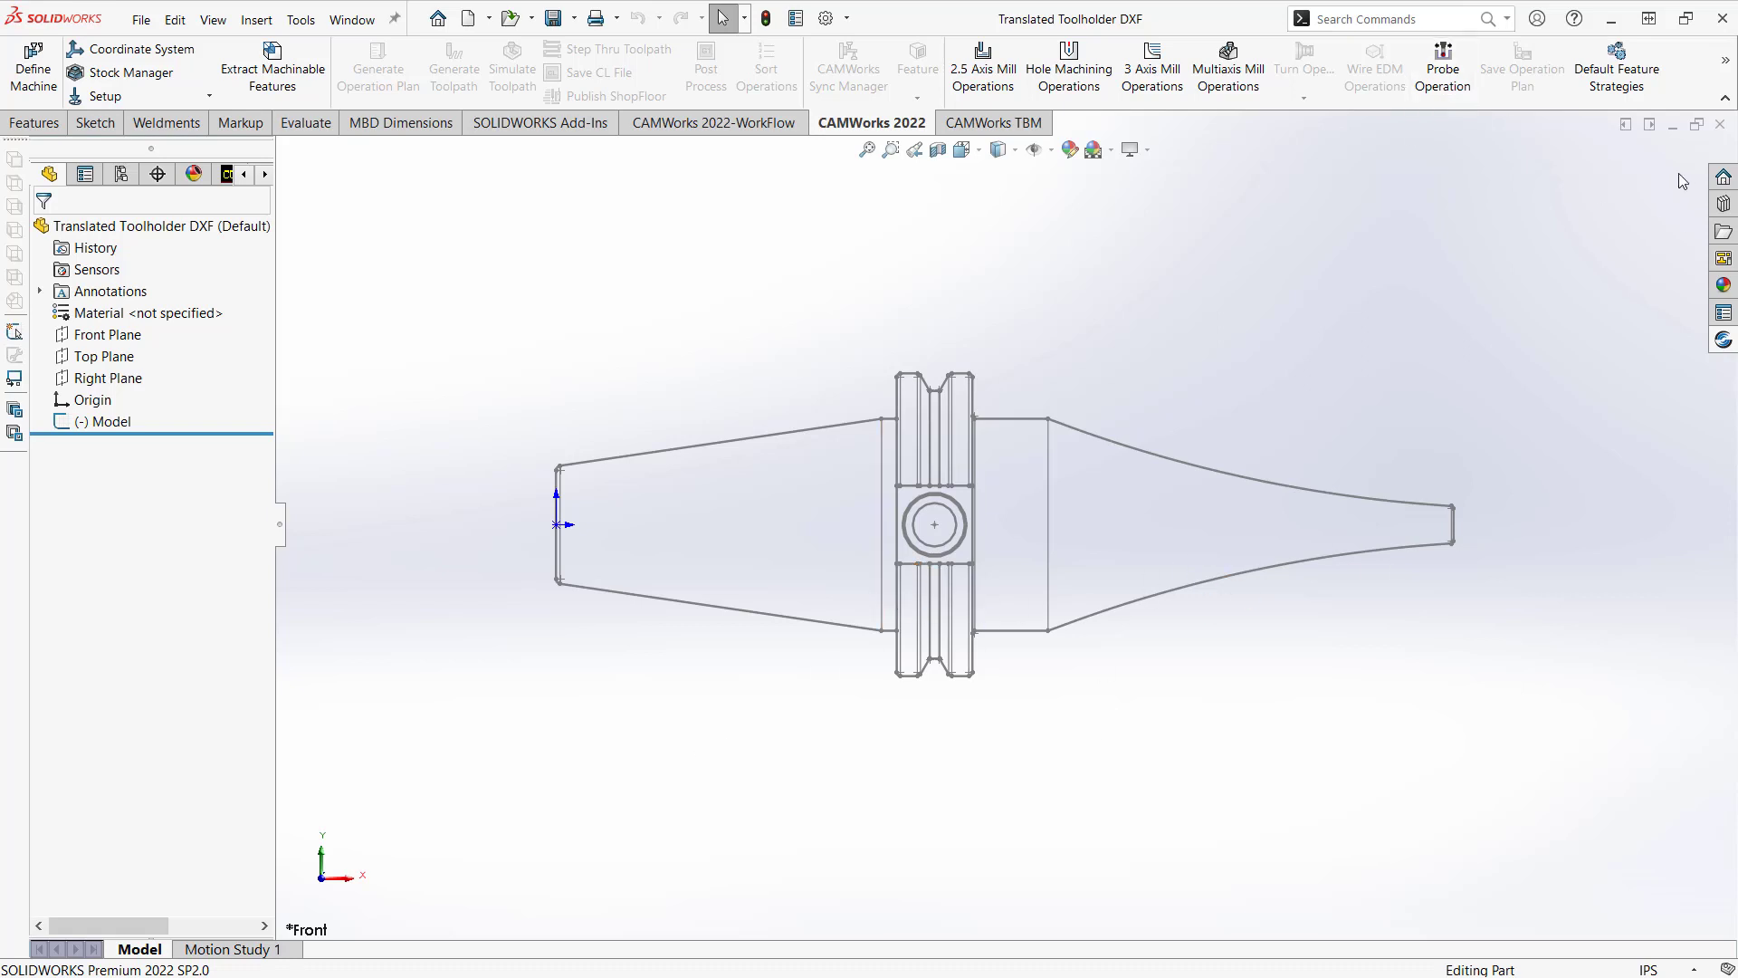
left_click(1674, 128)
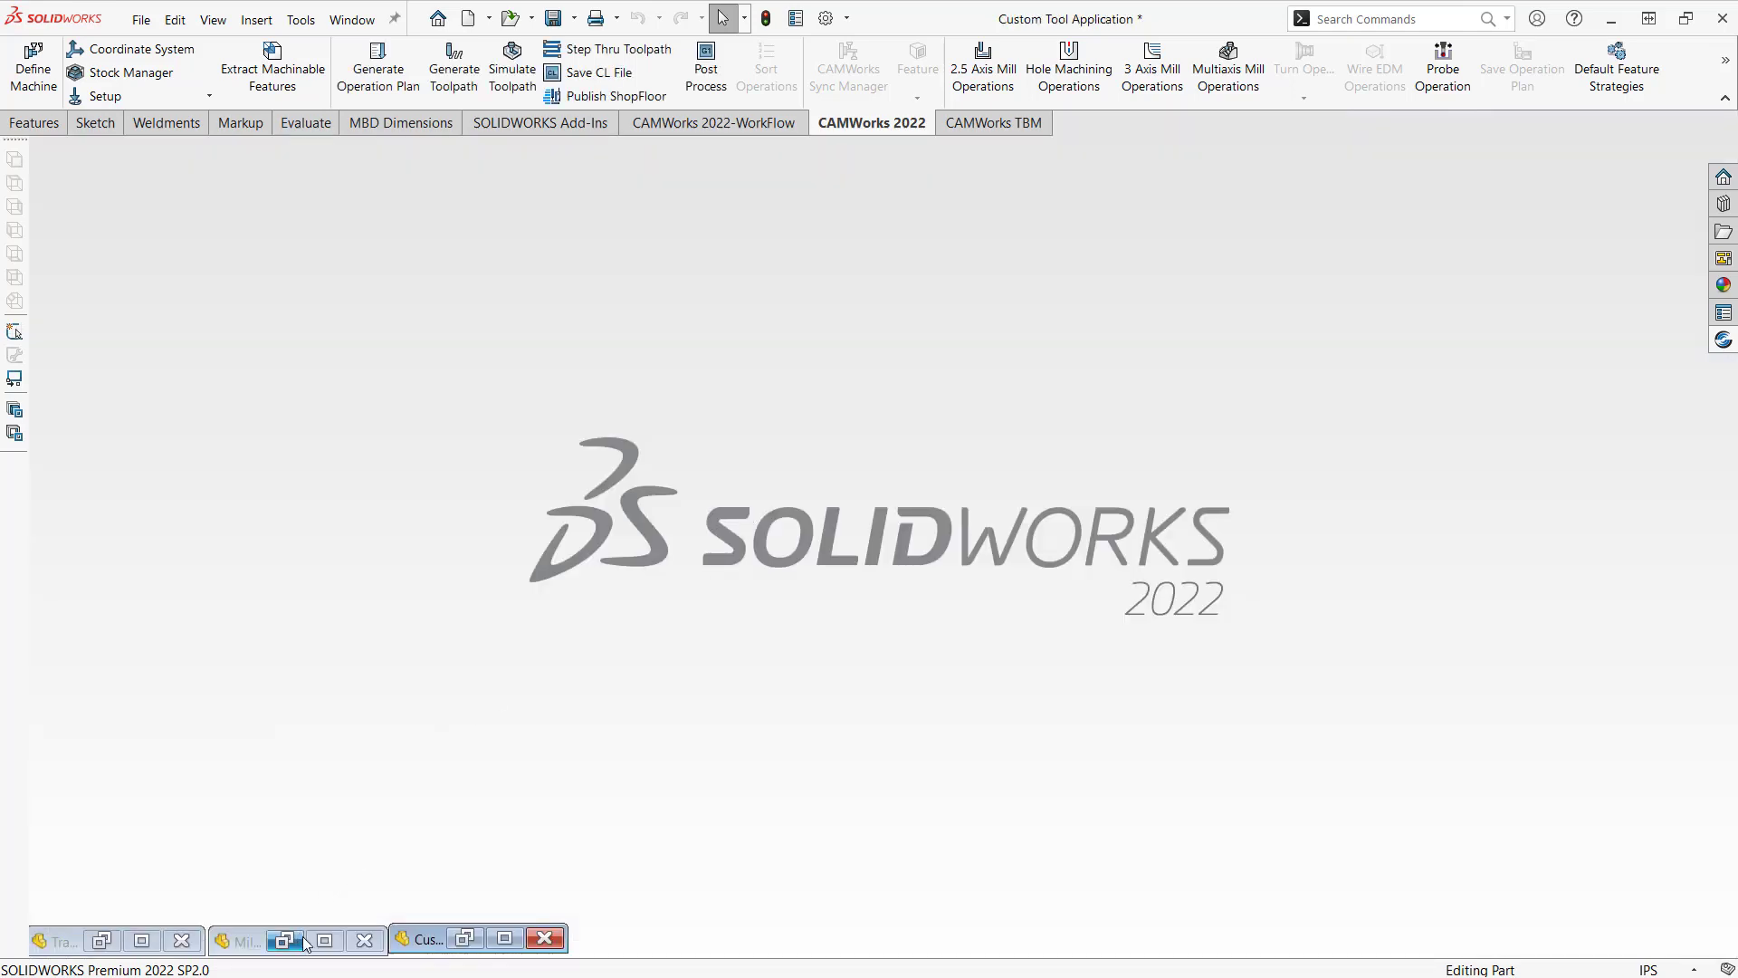
Restore Mill Toolholder Shape, inspect Revolve1's profile sketch fitted to view, then exit discarding changes.
left_click(290, 941)
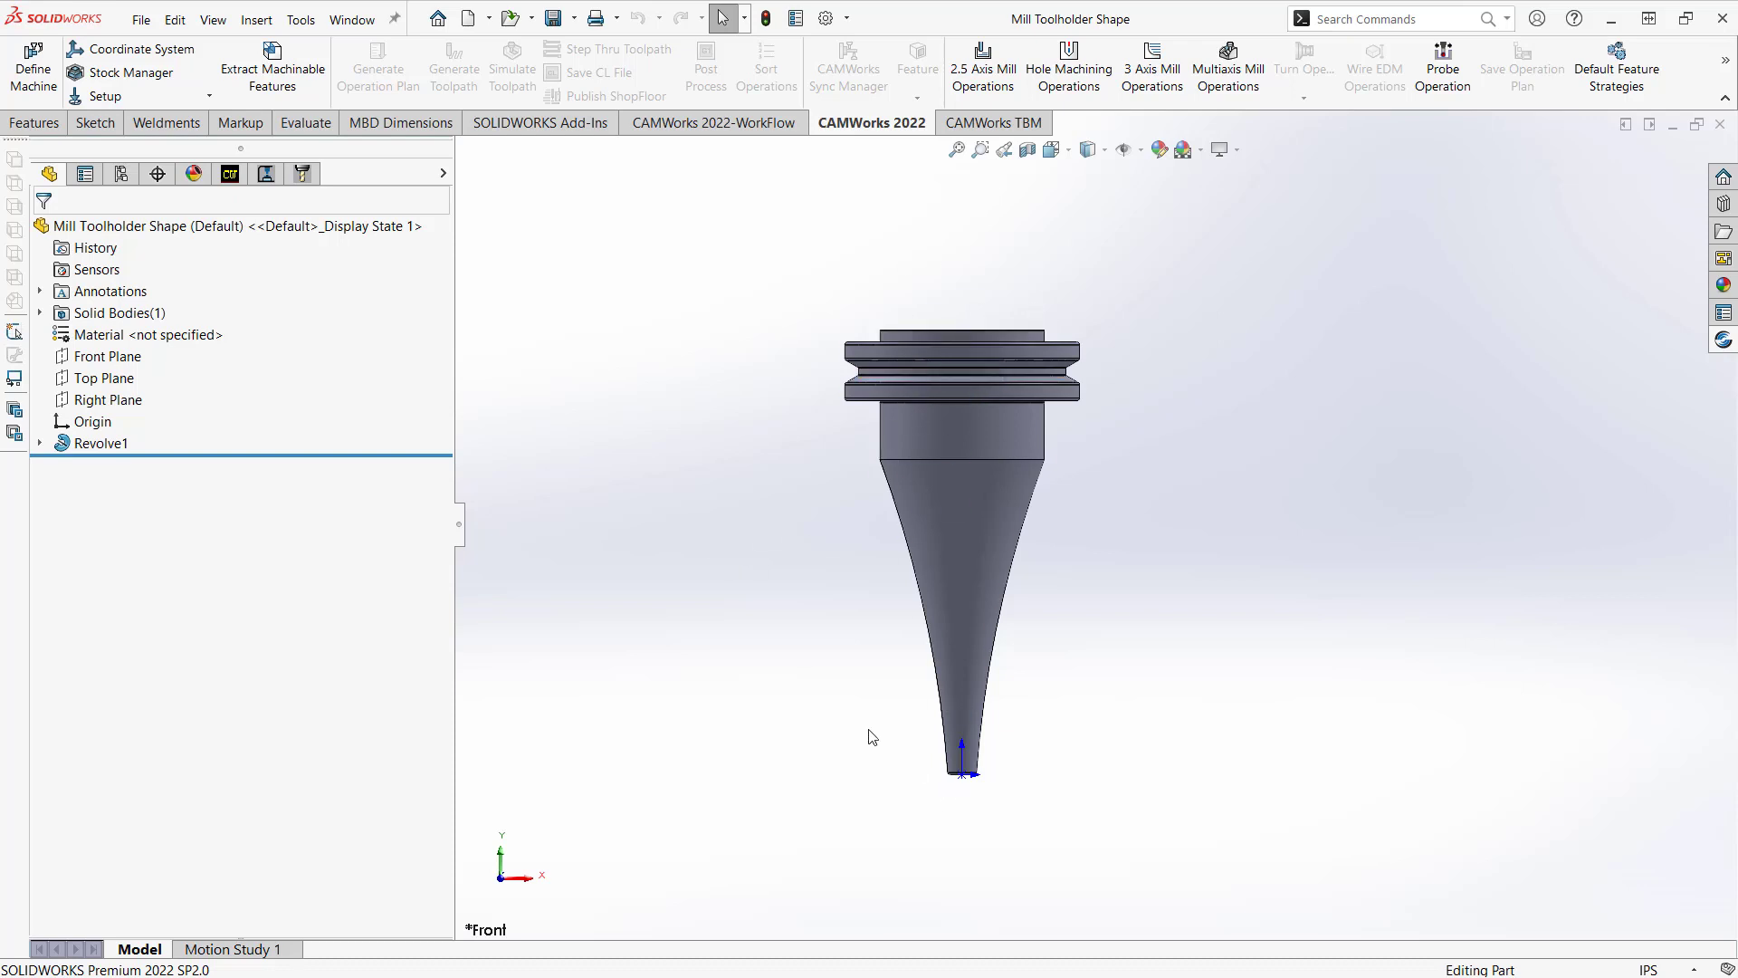
mouse_move(861, 758)
middle_mouse_down()
mouse_move(846, 601)
mouse_move(852, 749)
middle_mouse_up()
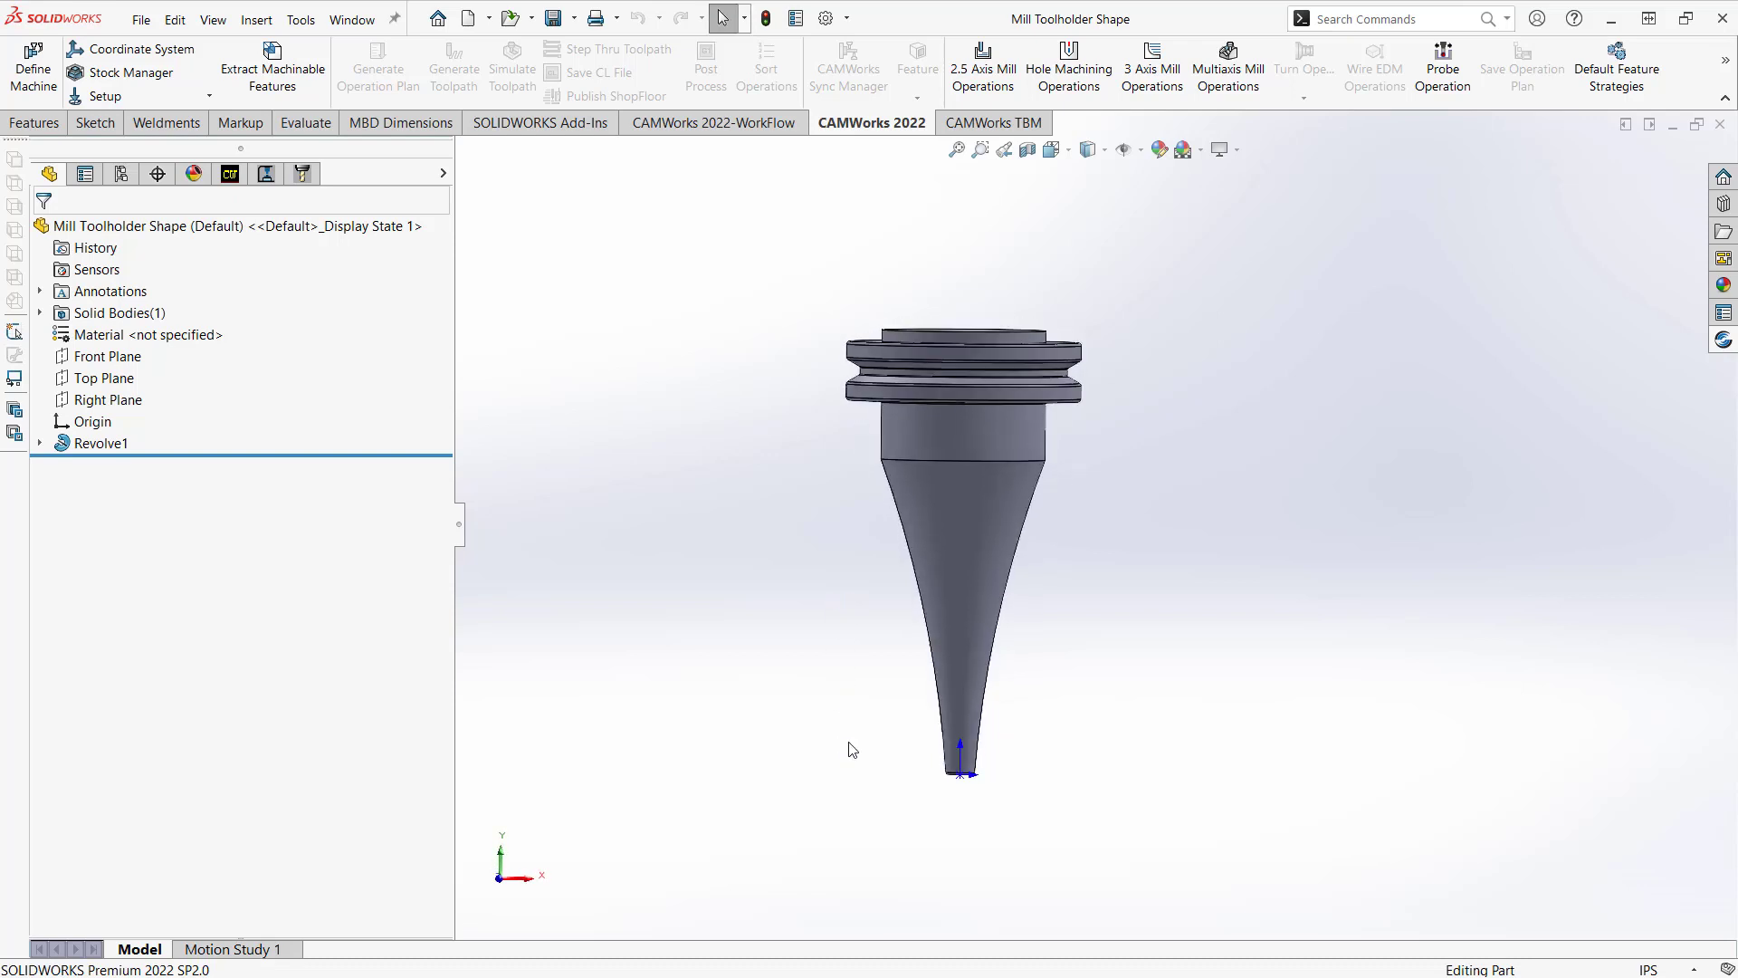
right_click(97, 451)
left_click(144, 396)
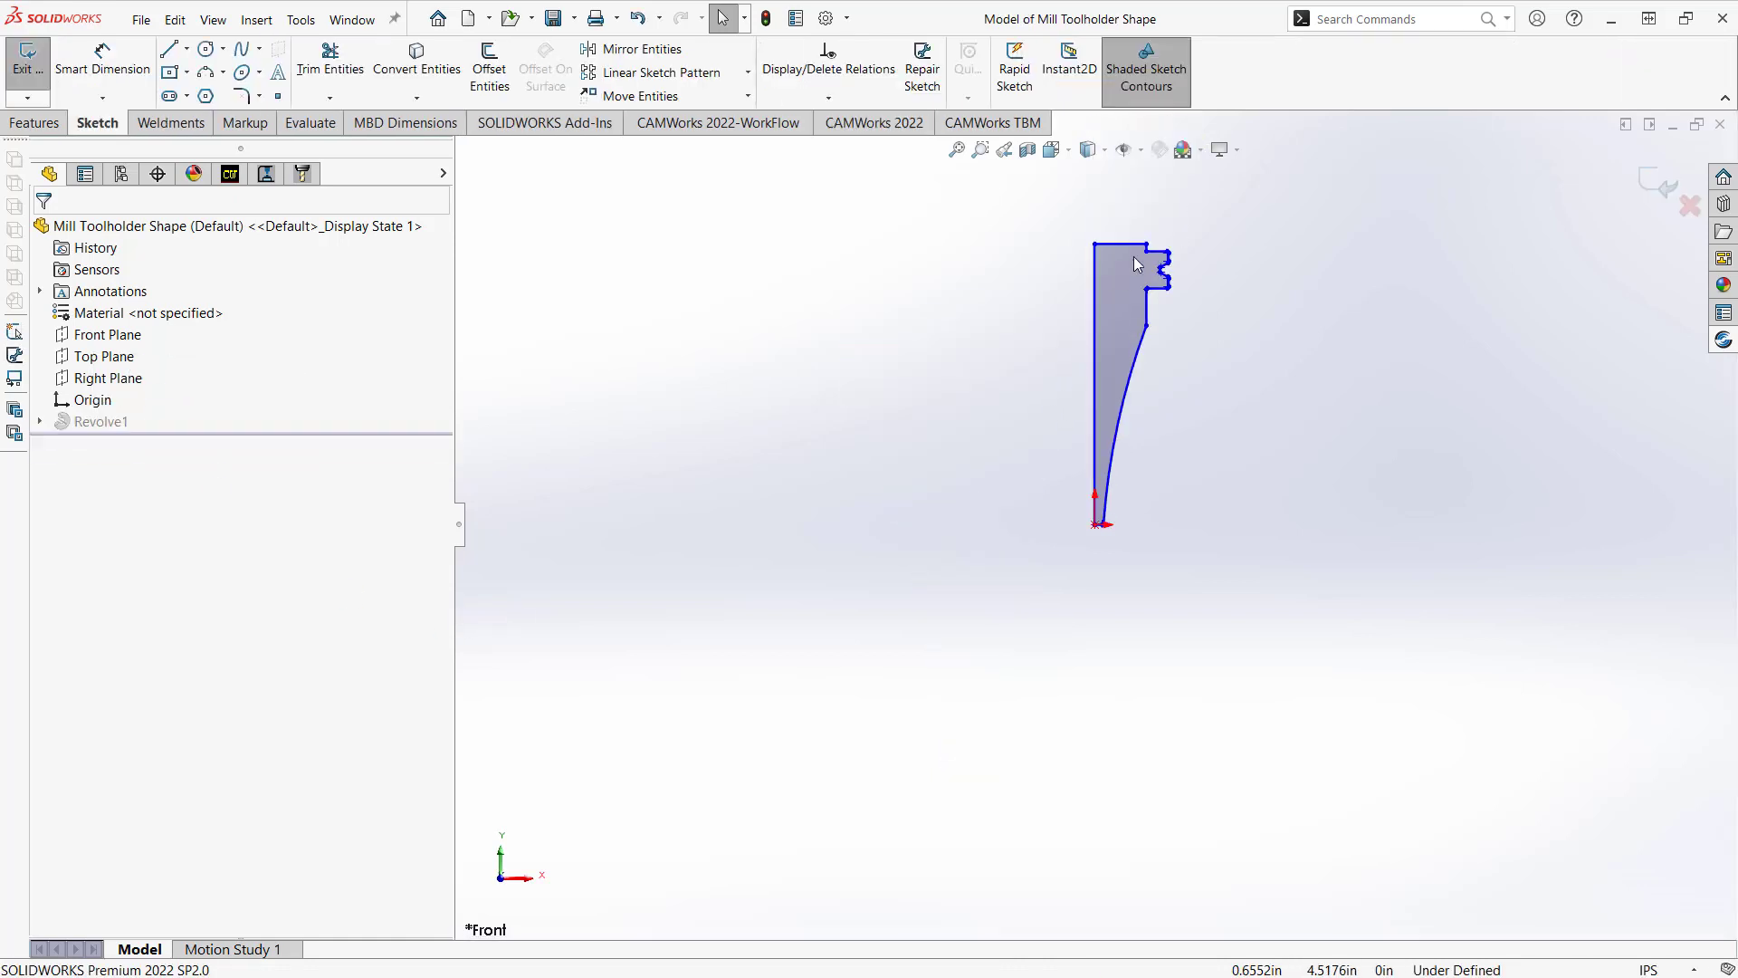
key("f")
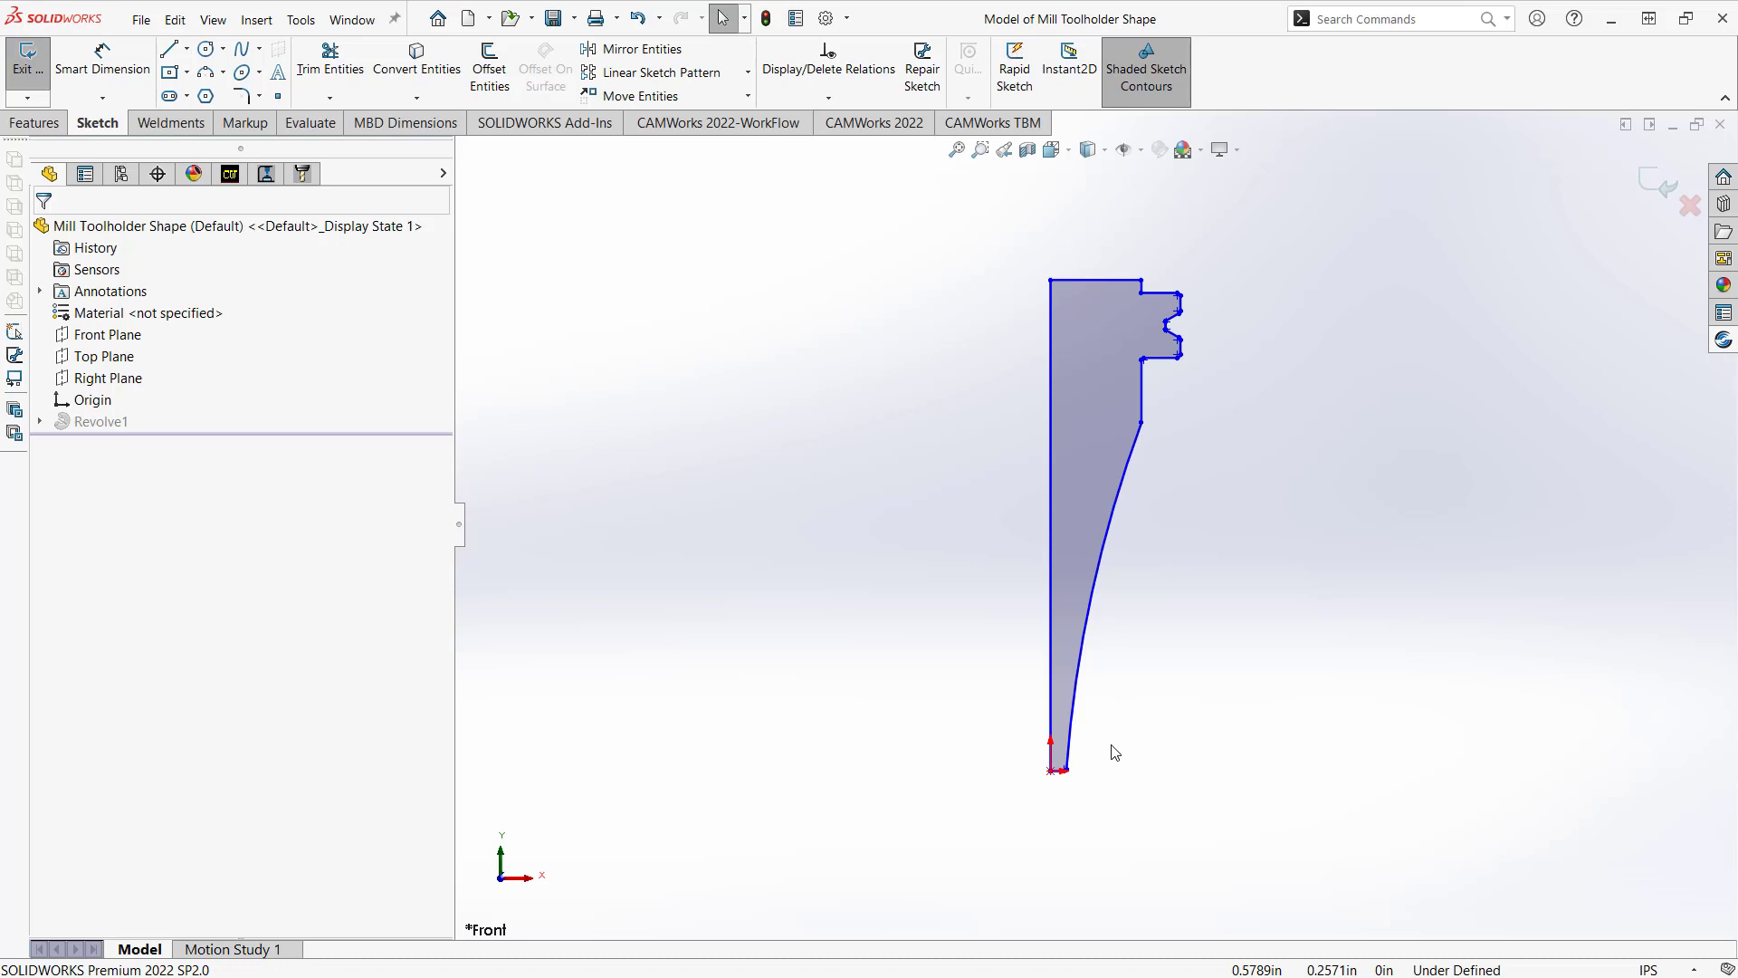
scroll(1052, 758, "down", 5)
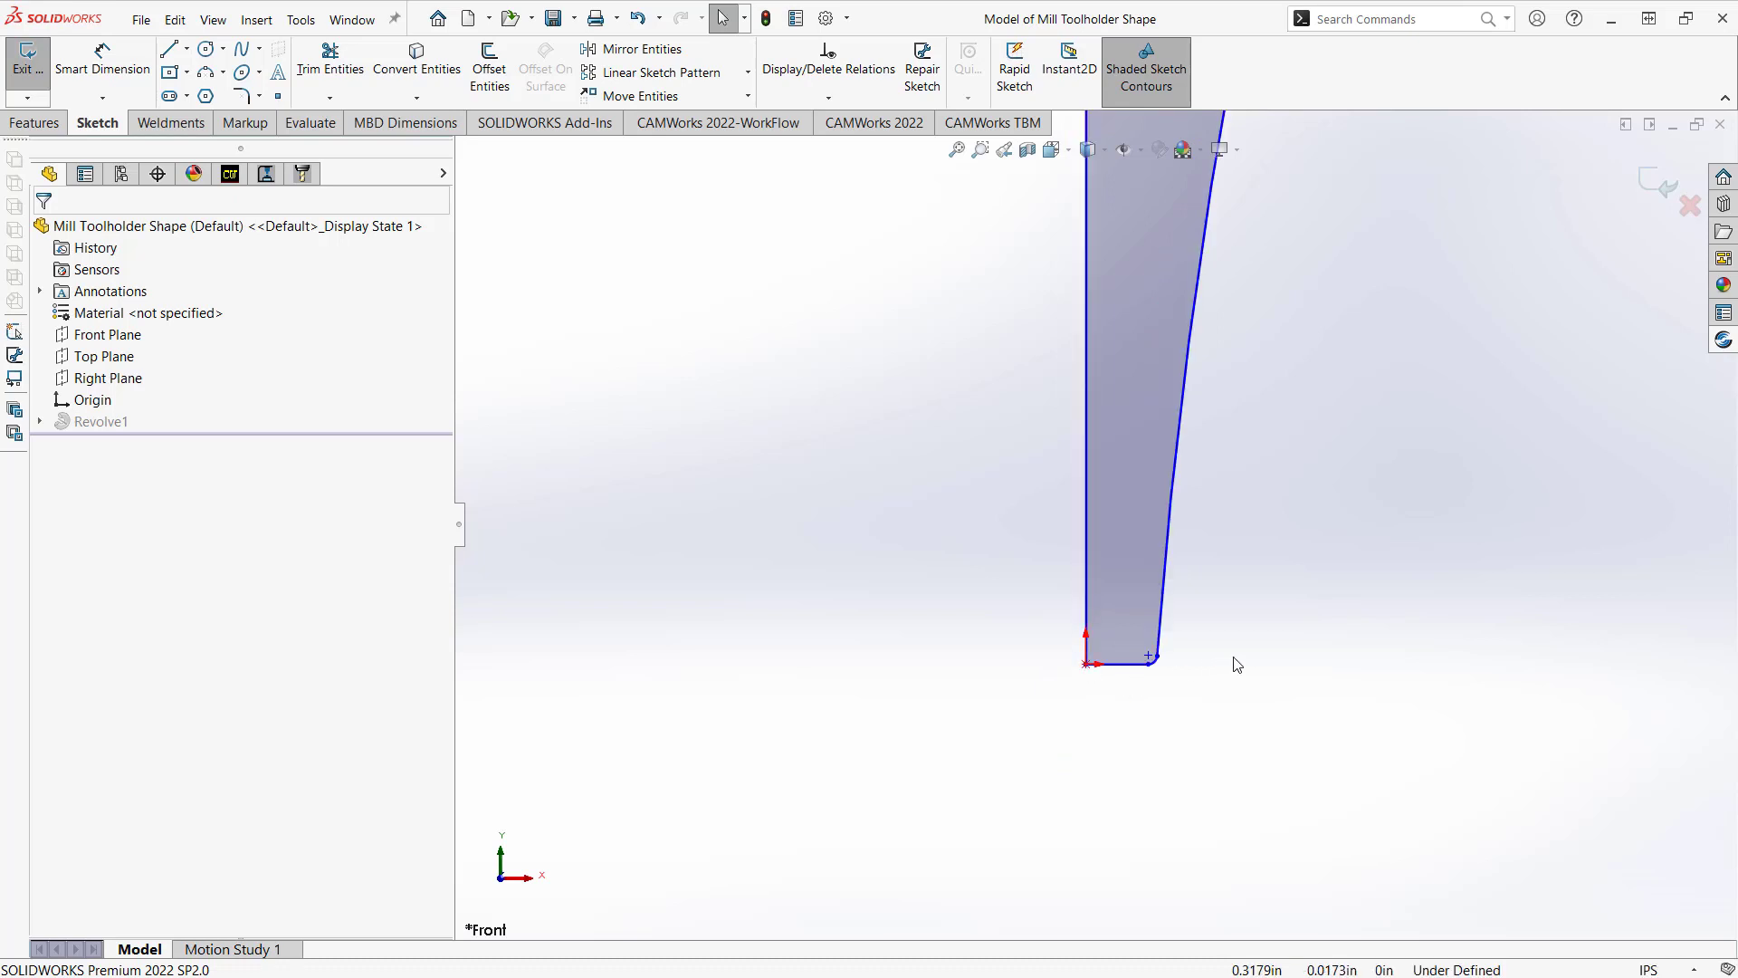
scroll(1236, 389, "up", 3)
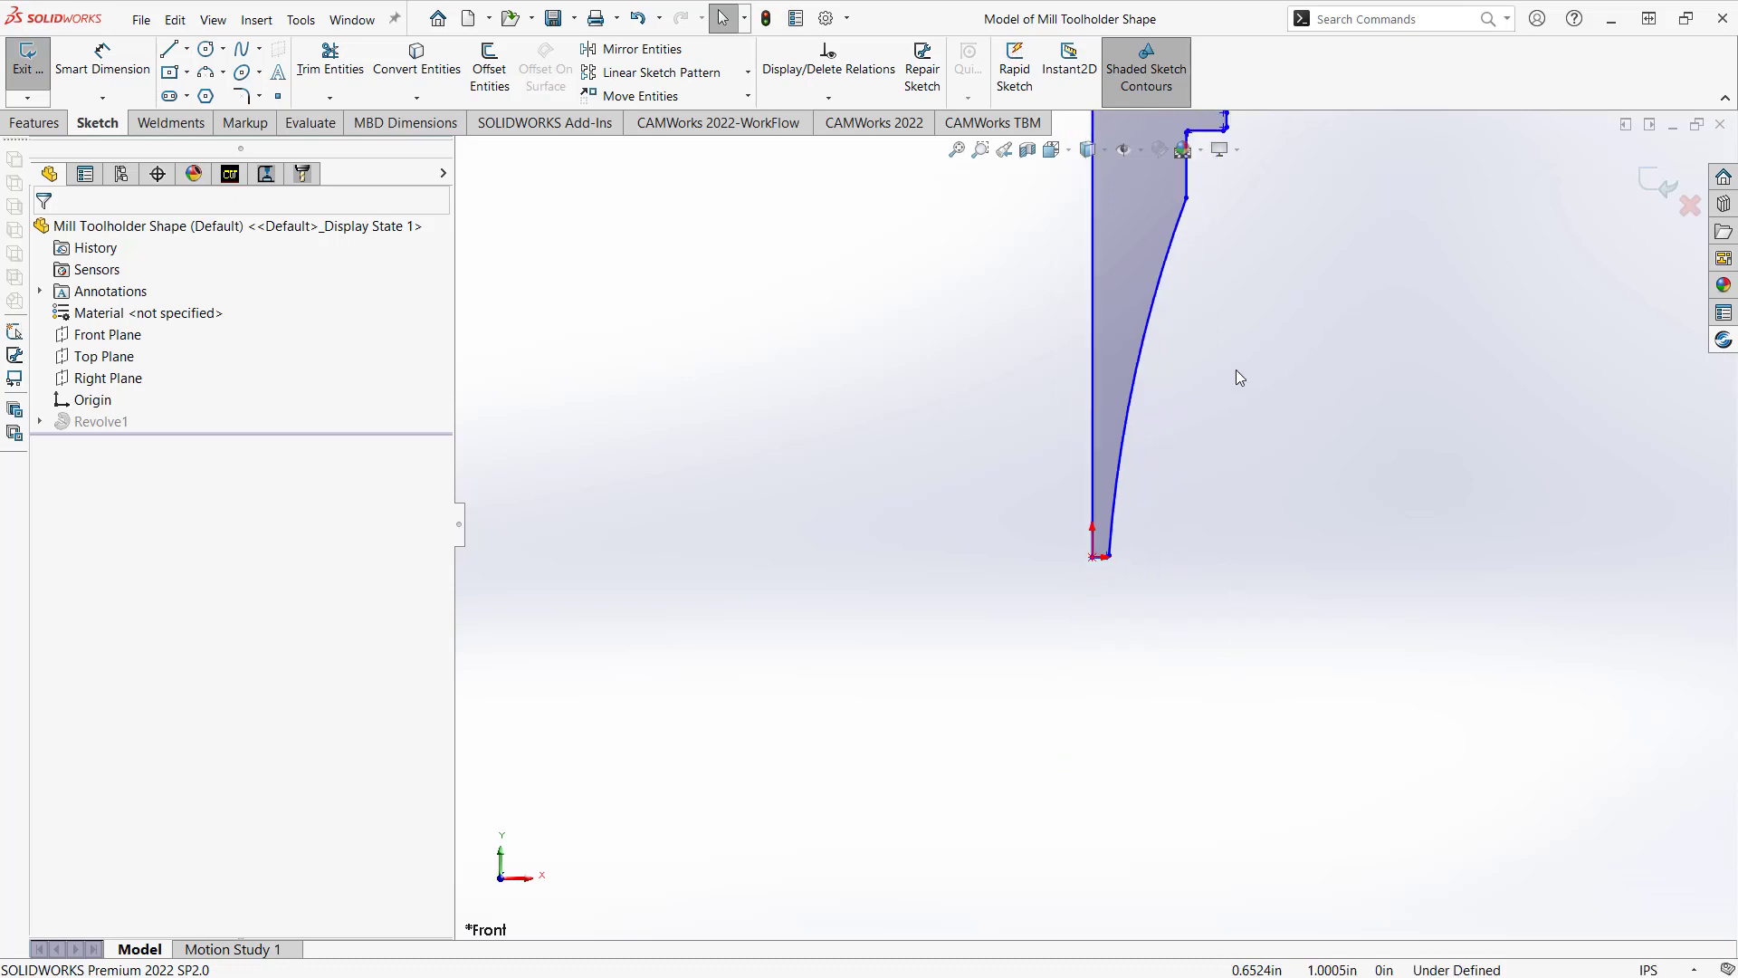
scroll(1168, 274, "up", 2)
scroll(1122, 344, "down", 2)
left_click(1687, 206)
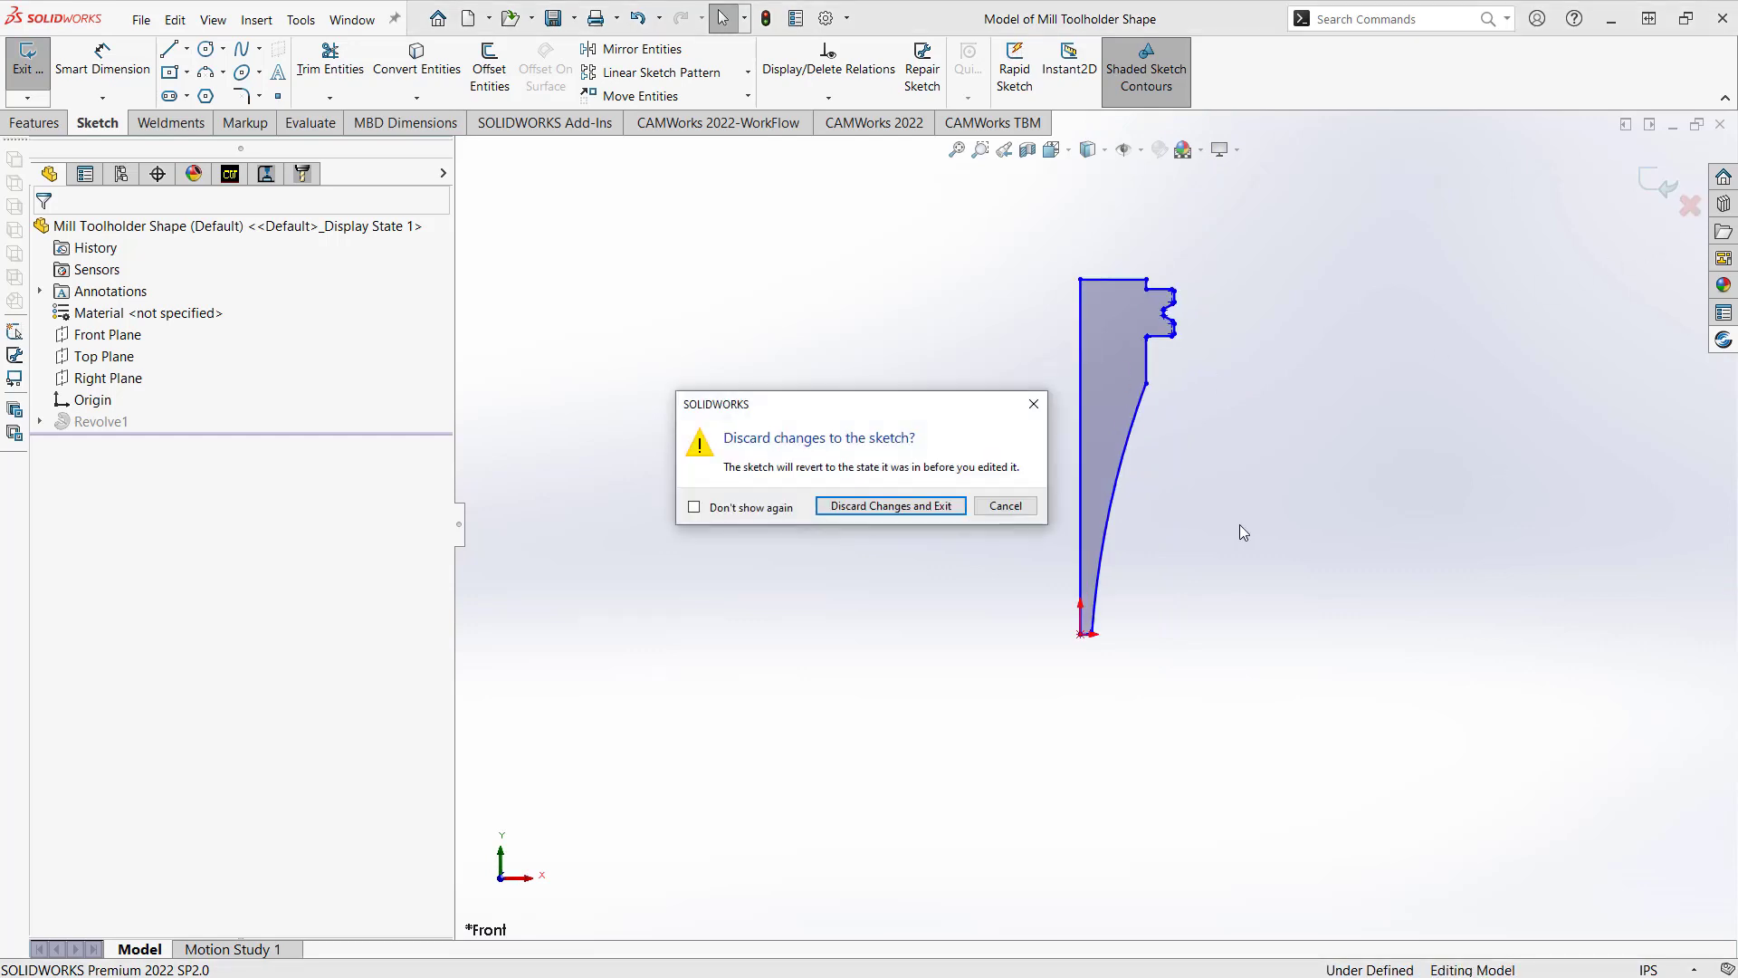
left_click(864, 609)
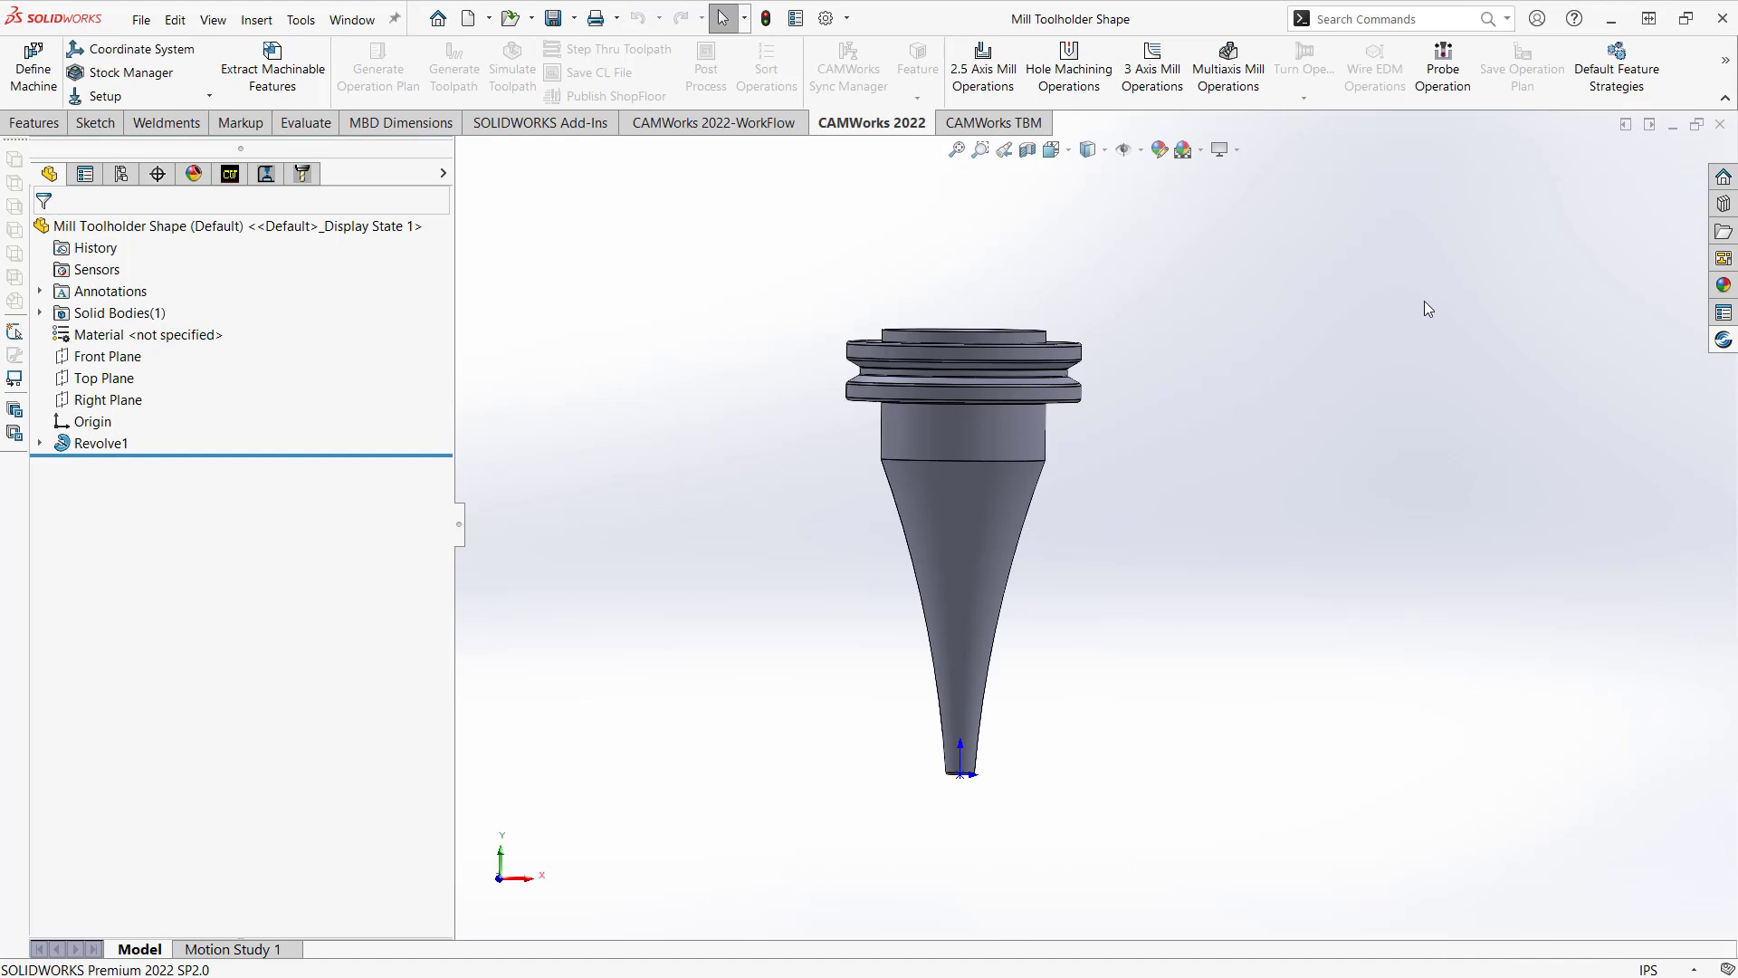
Start a User Defined Tool/Holder as a Mill Holder (*.mh) file, then cancel the save and abandon it.
left_click(1725, 61)
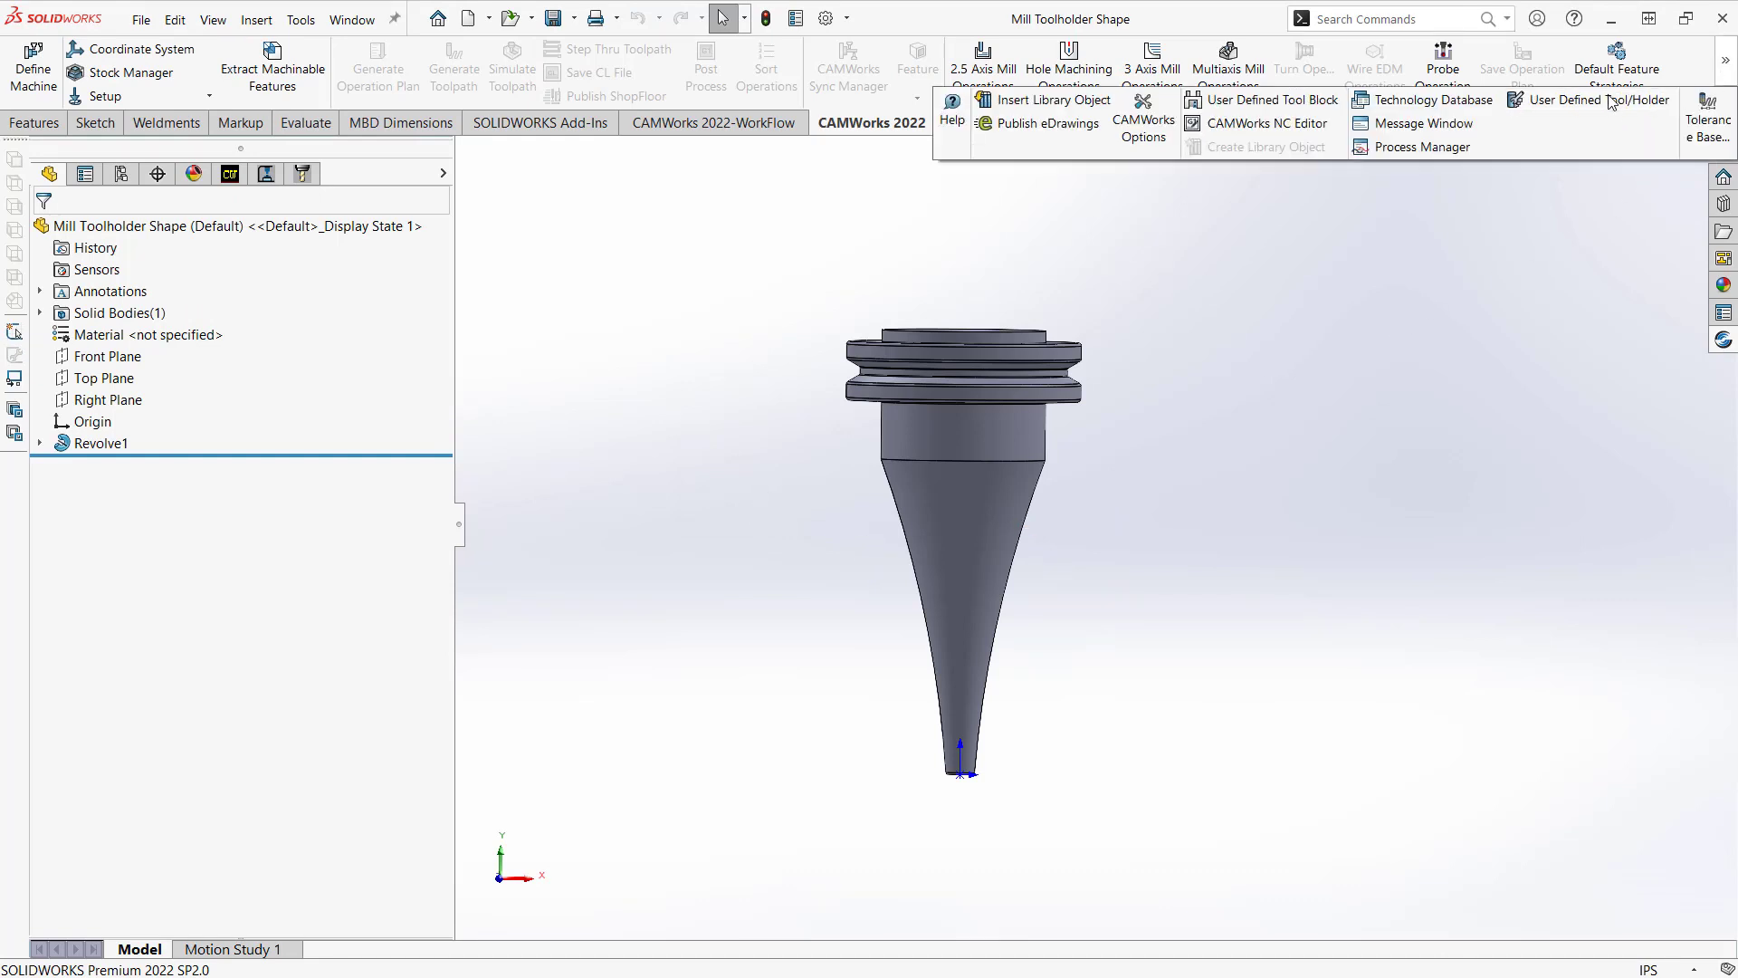
left_click(1603, 103)
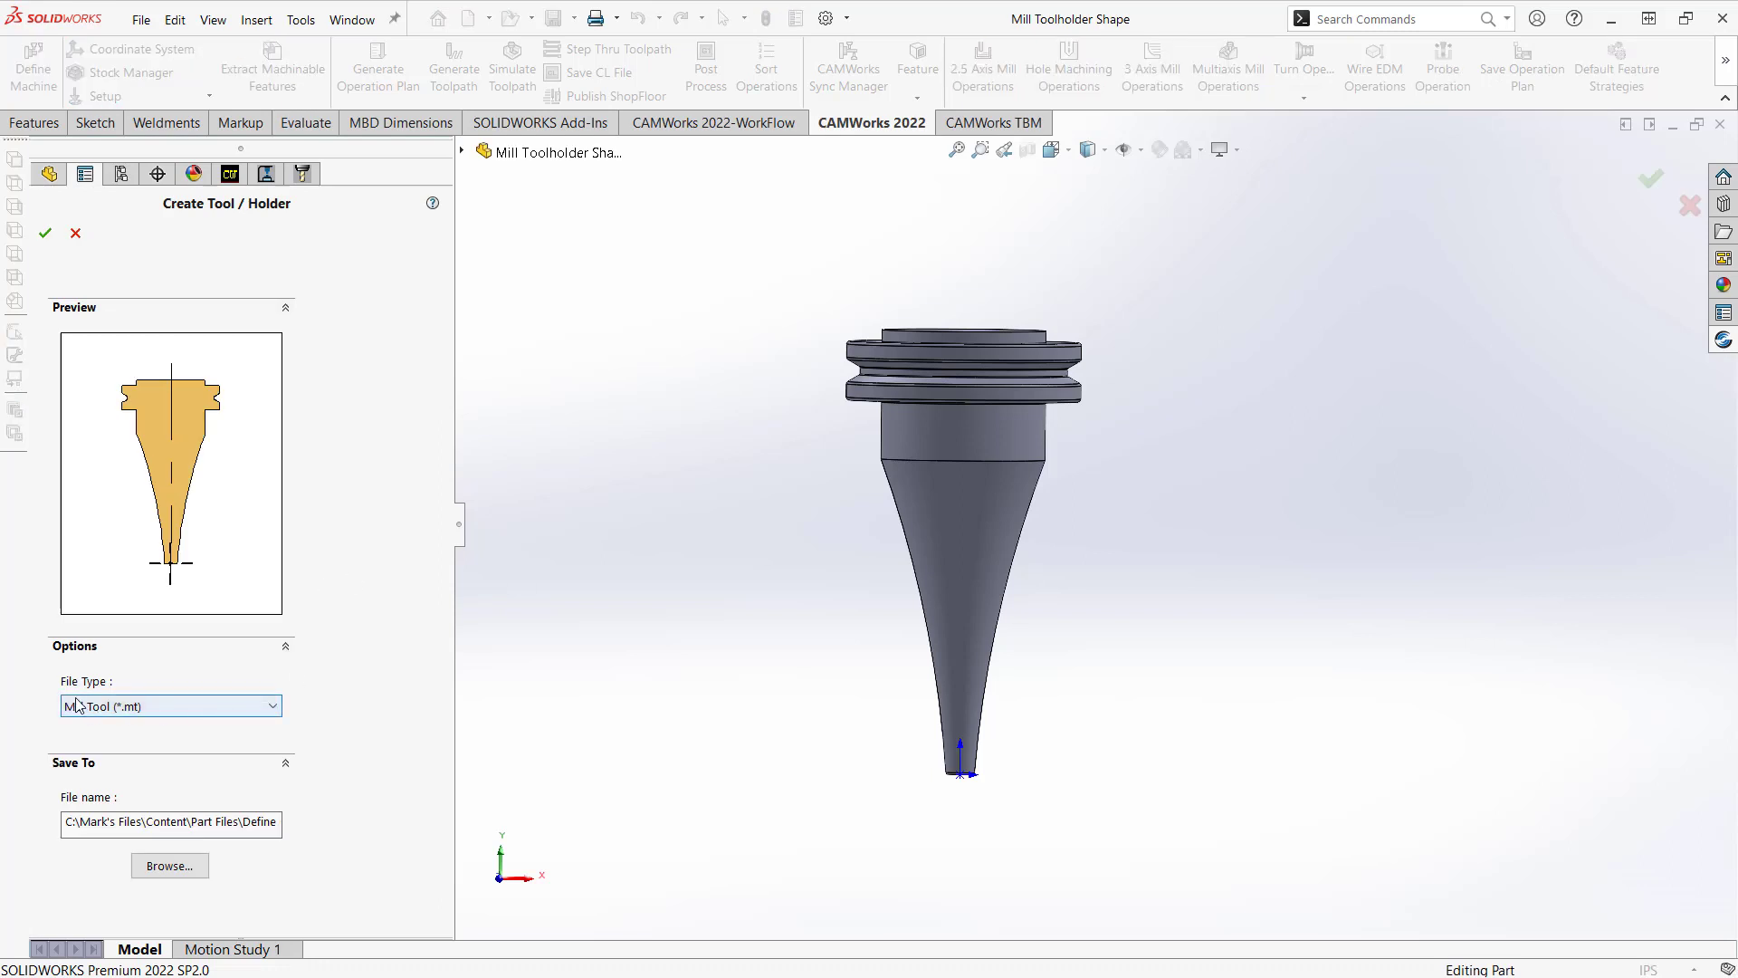
left_click(126, 707)
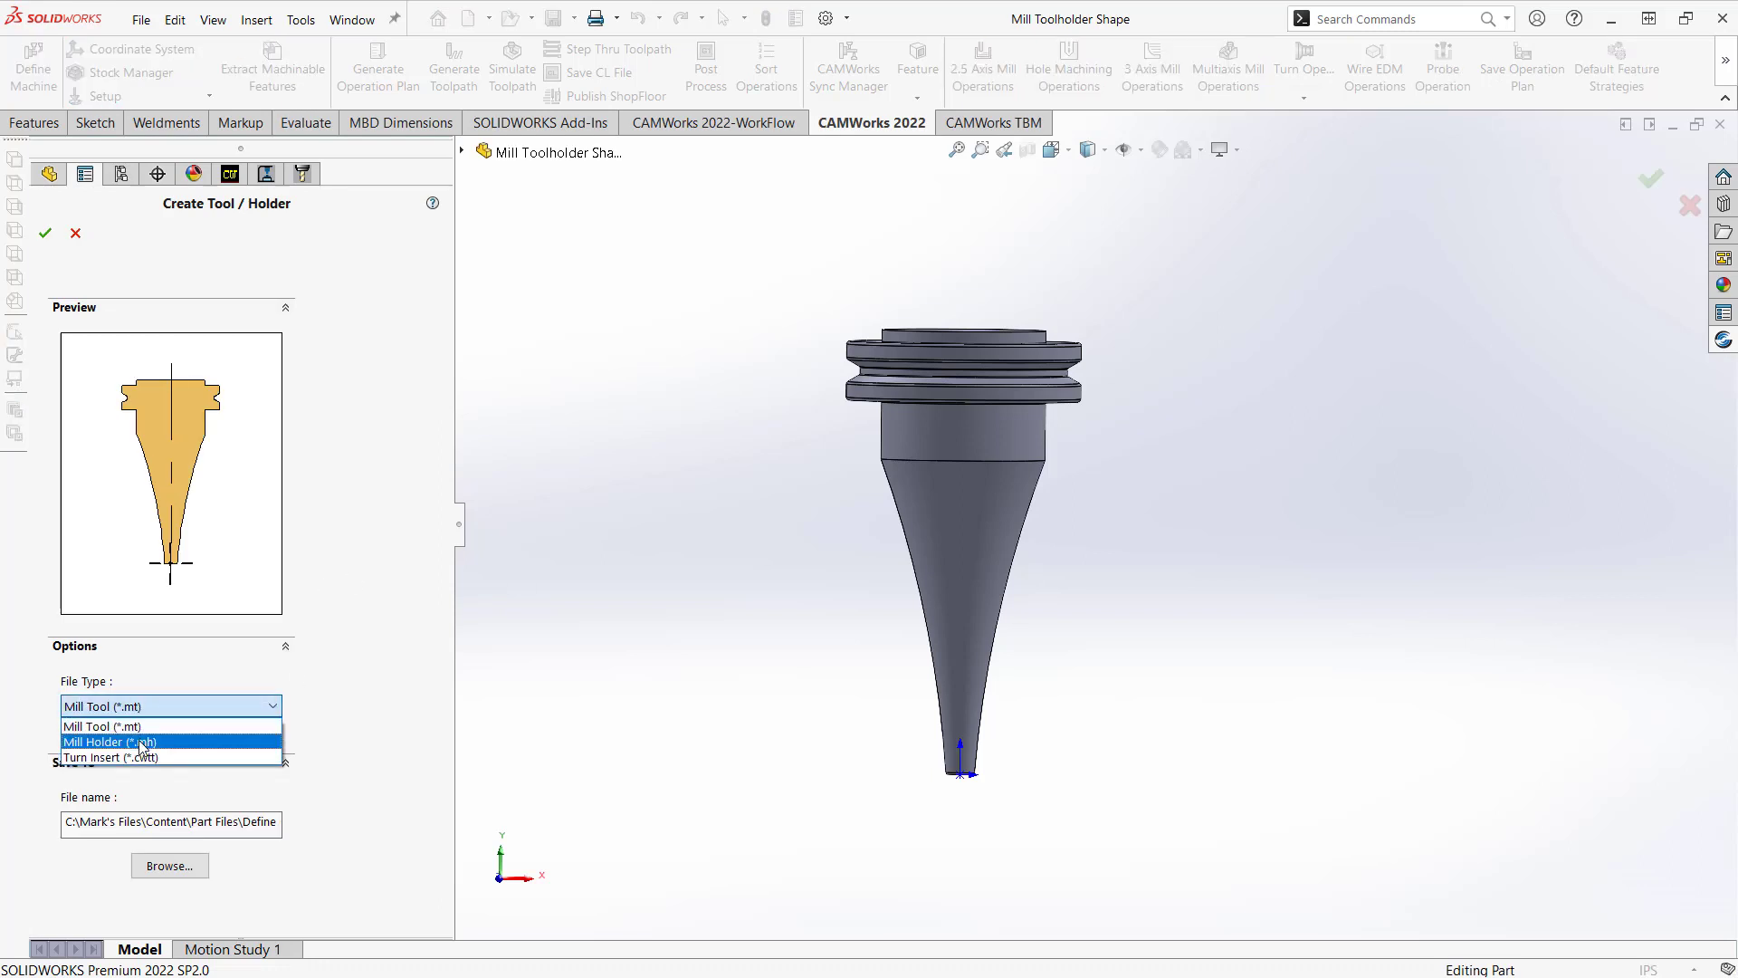
left_click(143, 743)
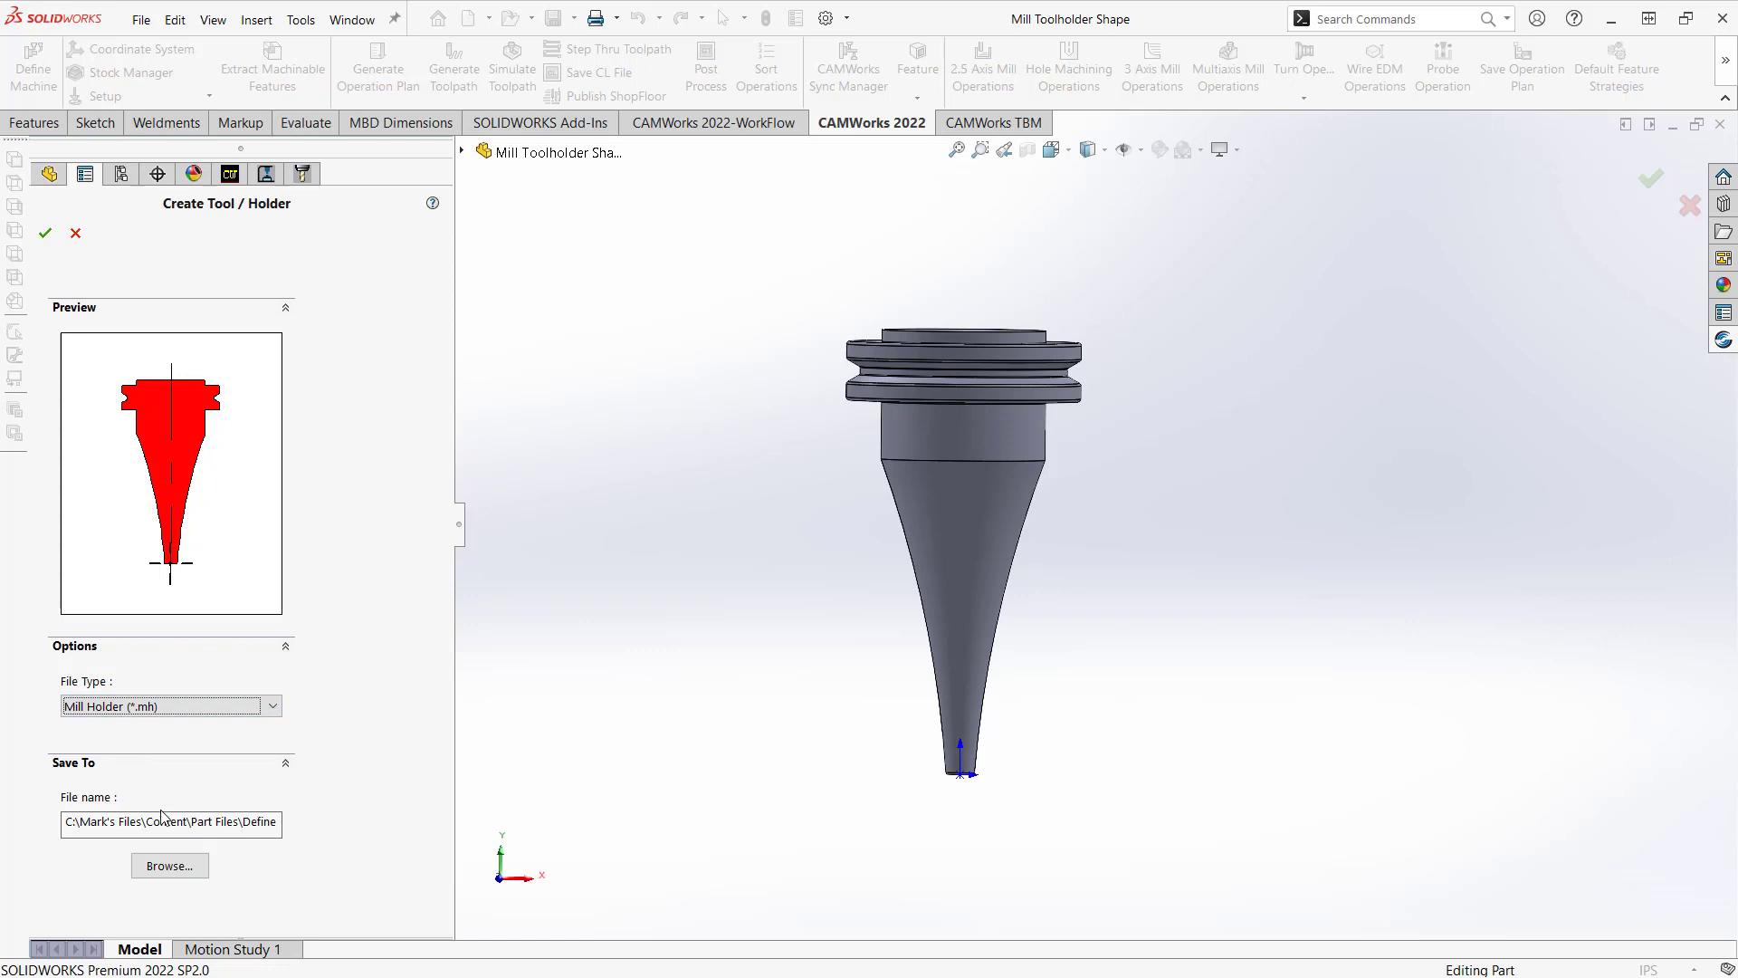
left_click(170, 867)
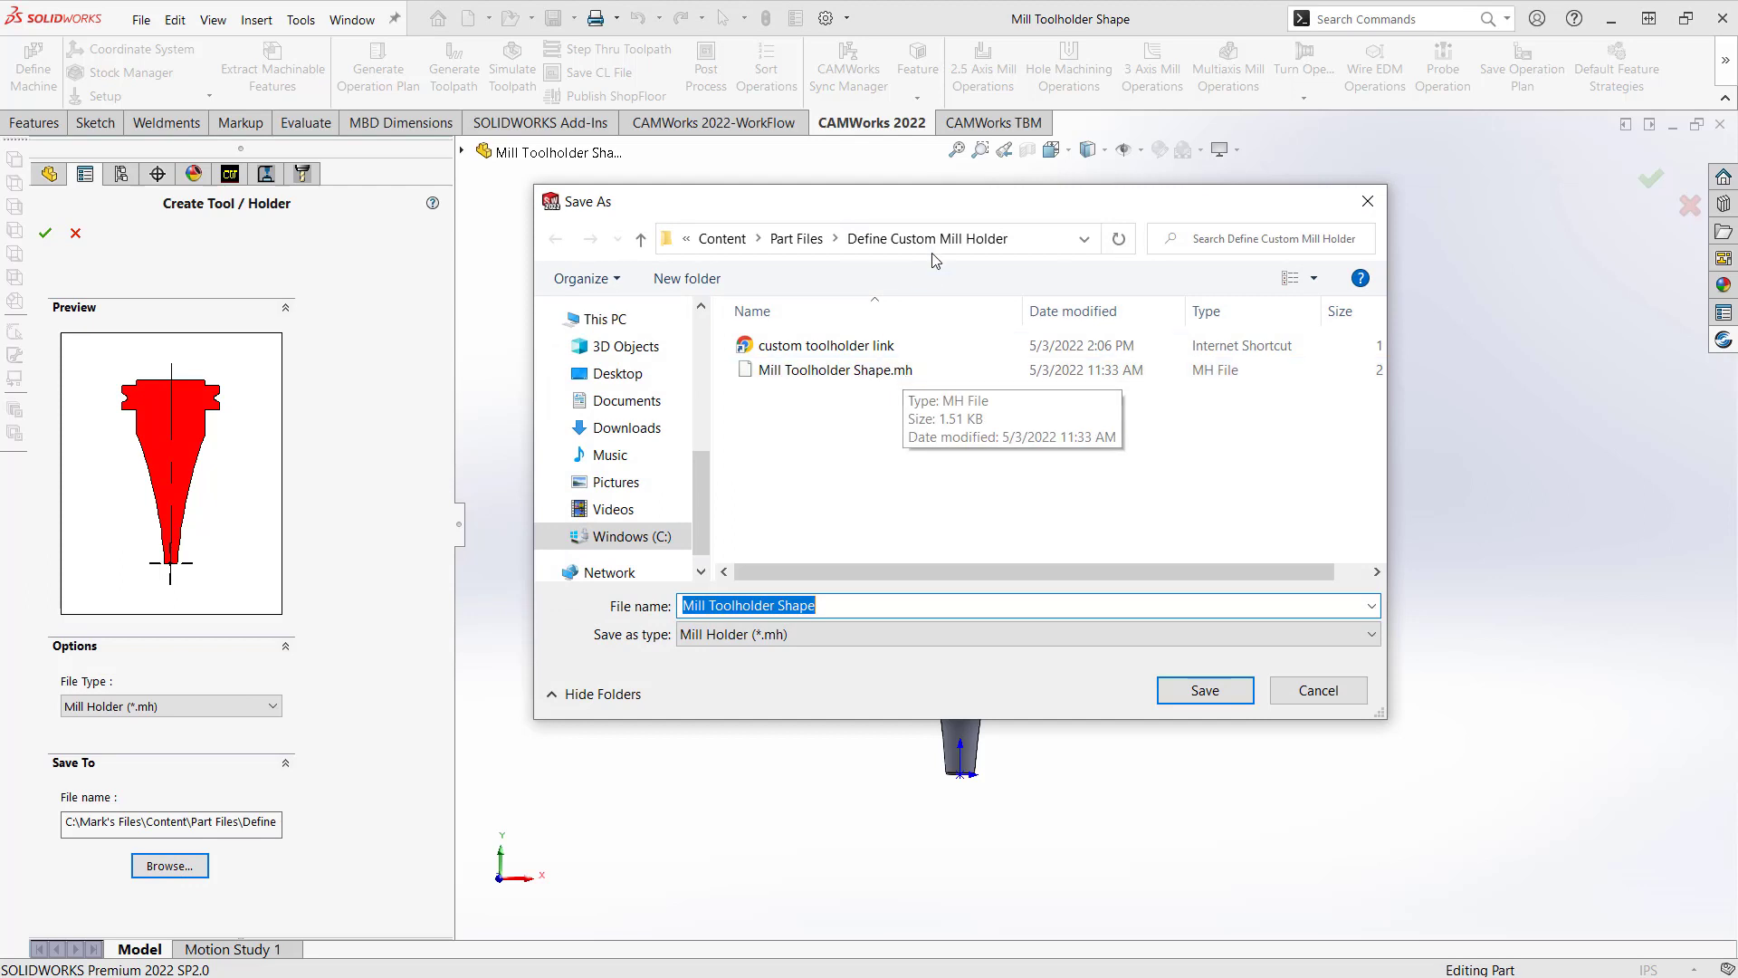
left_click(1317, 692)
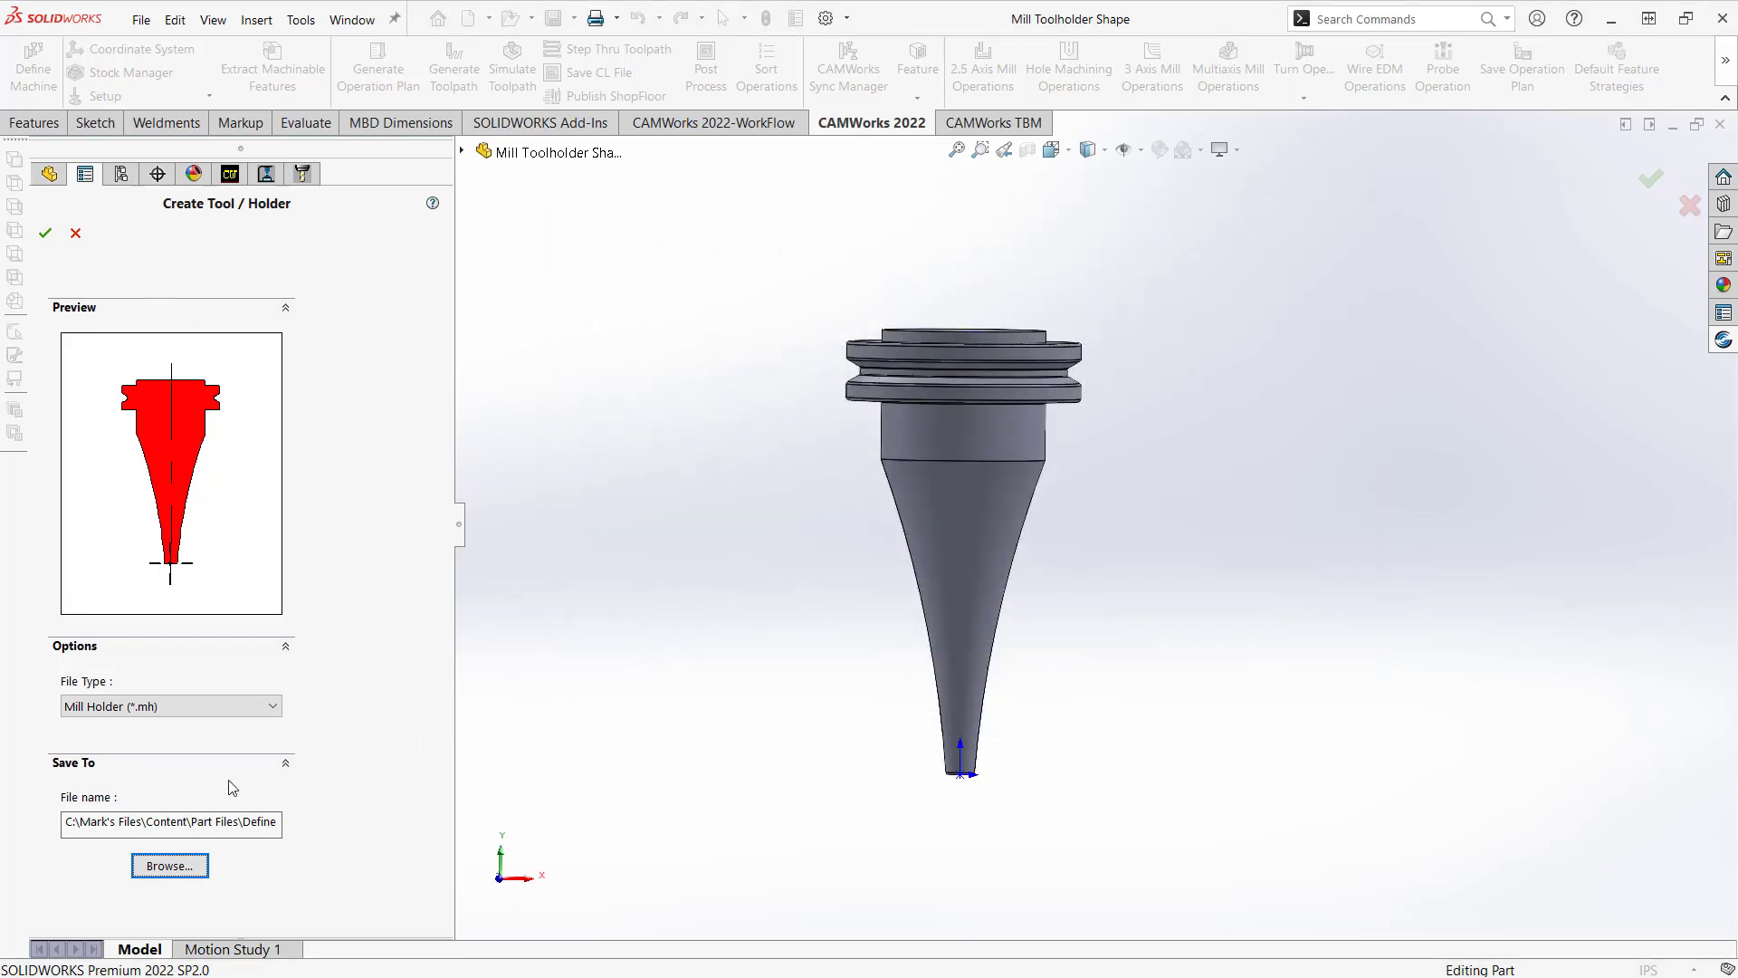
left_click(75, 233)
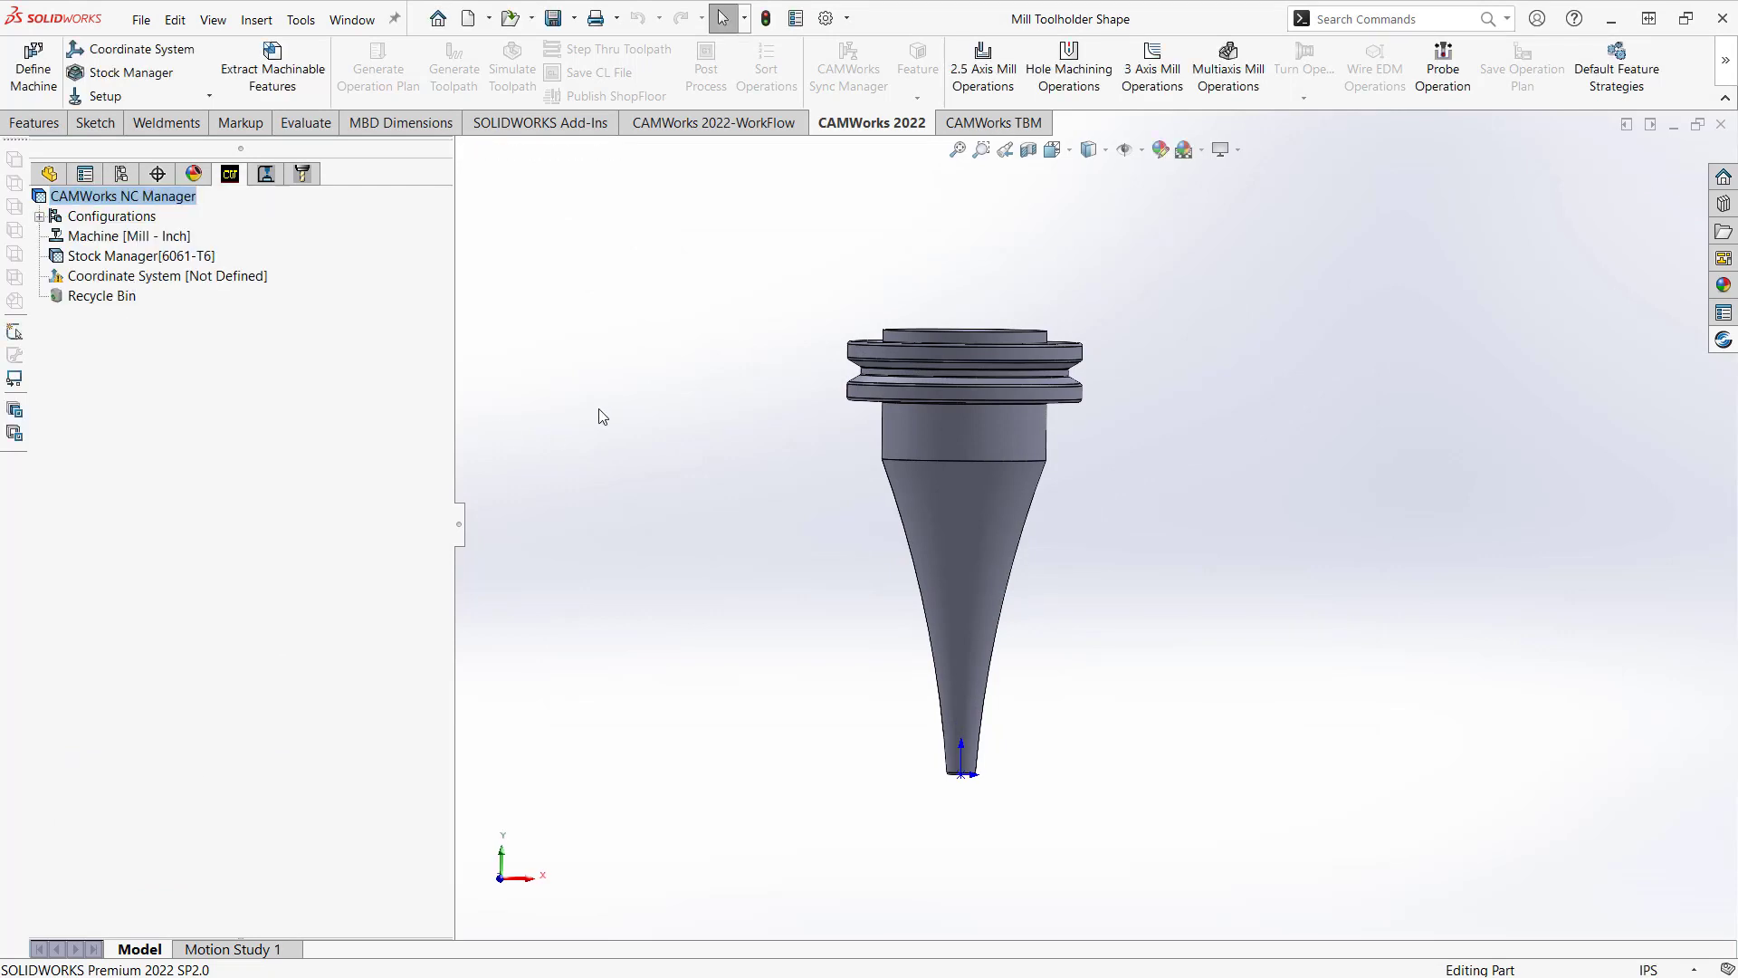
Launch the CAMWorks Technology Database and go to its Mill Tooling section.
left_click(1727, 65)
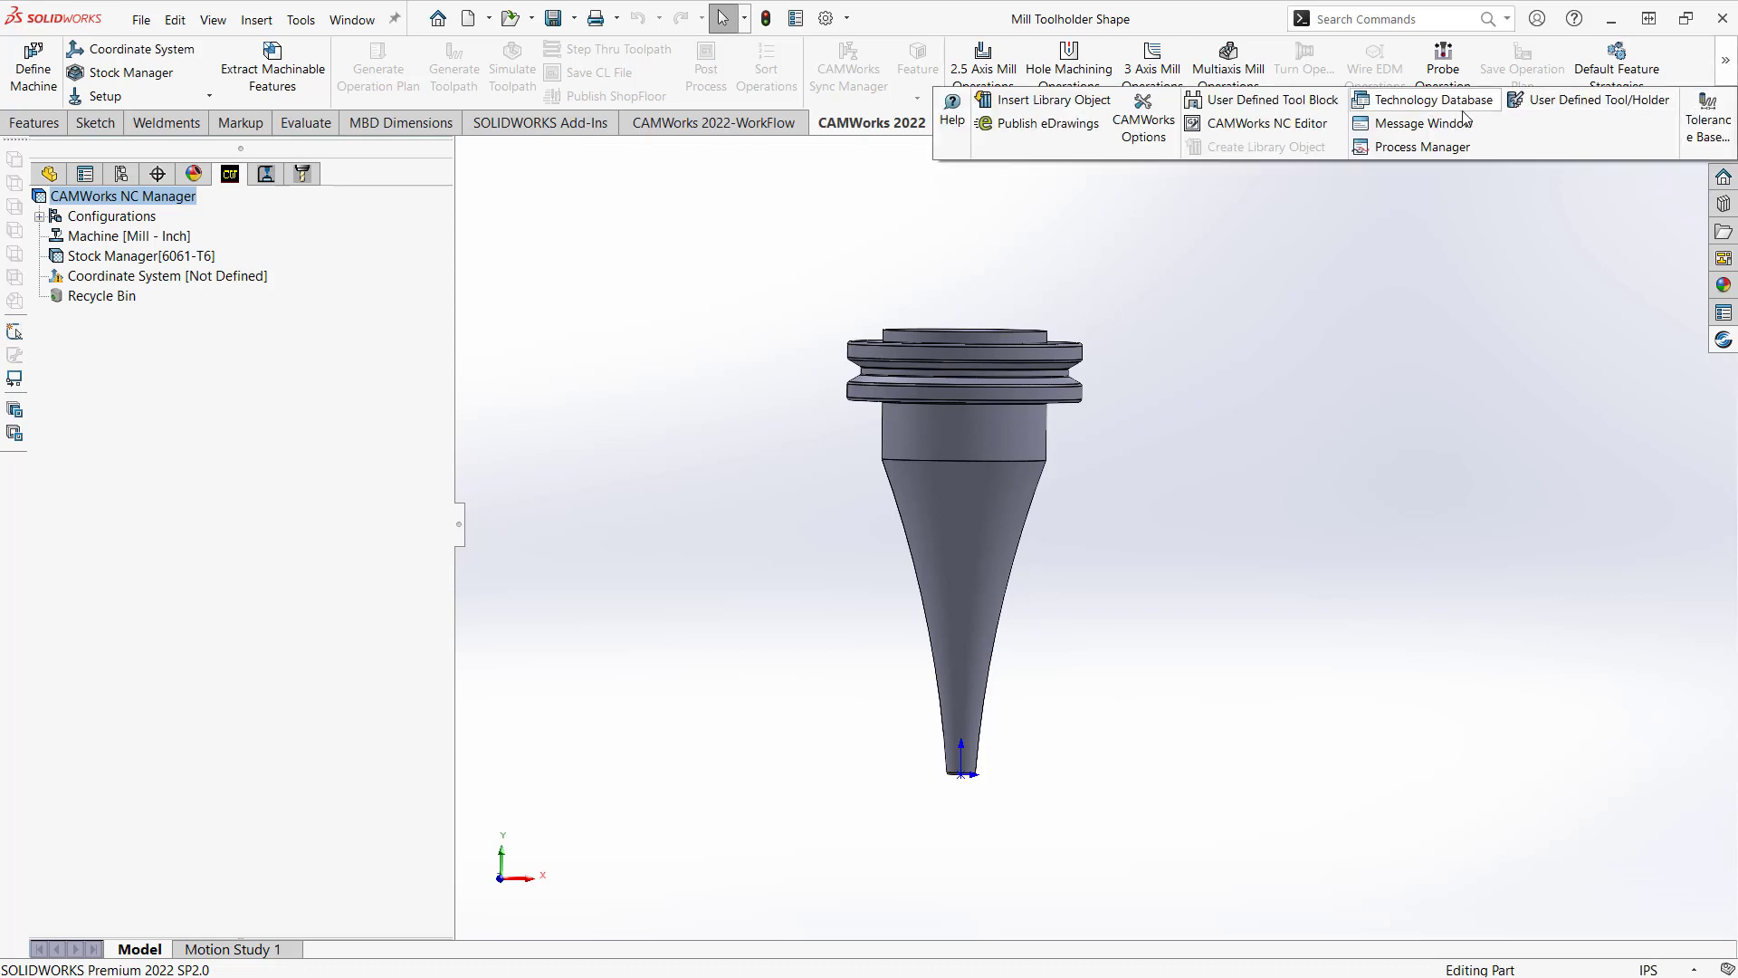
left_click(1423, 100)
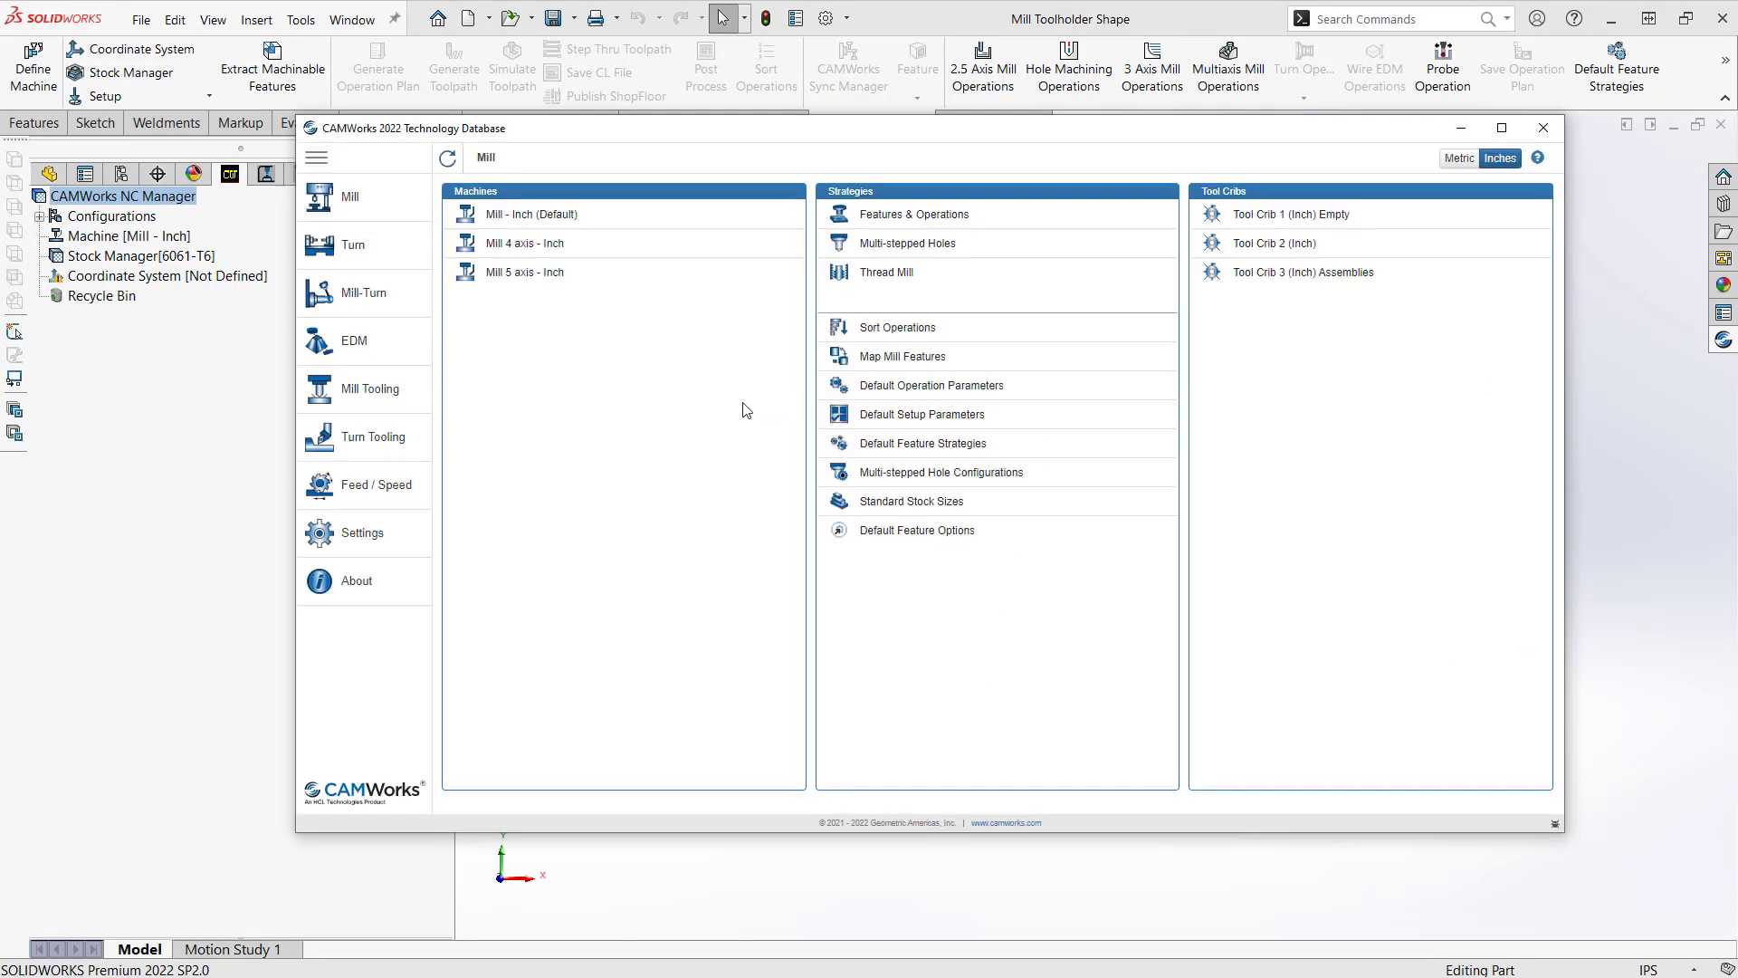
left_click(368, 397)
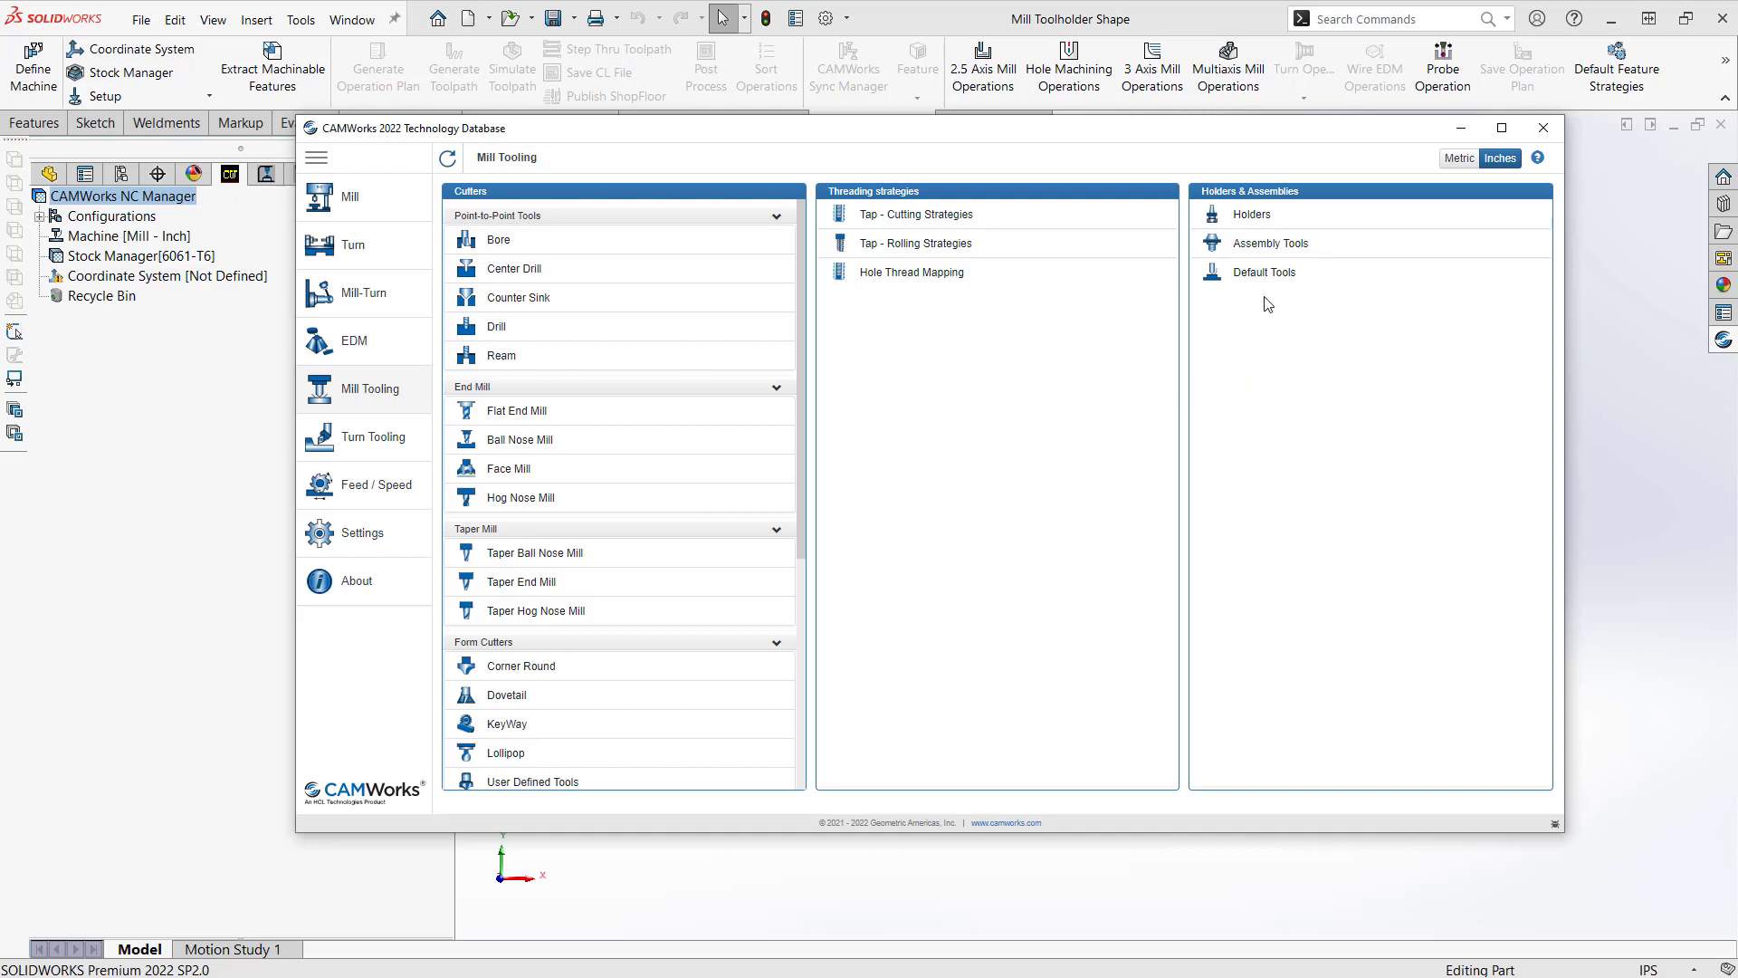
Open the Holders library and select the Ø3/16 Shrink Fit holder (ID 31).
left_click(1251, 215)
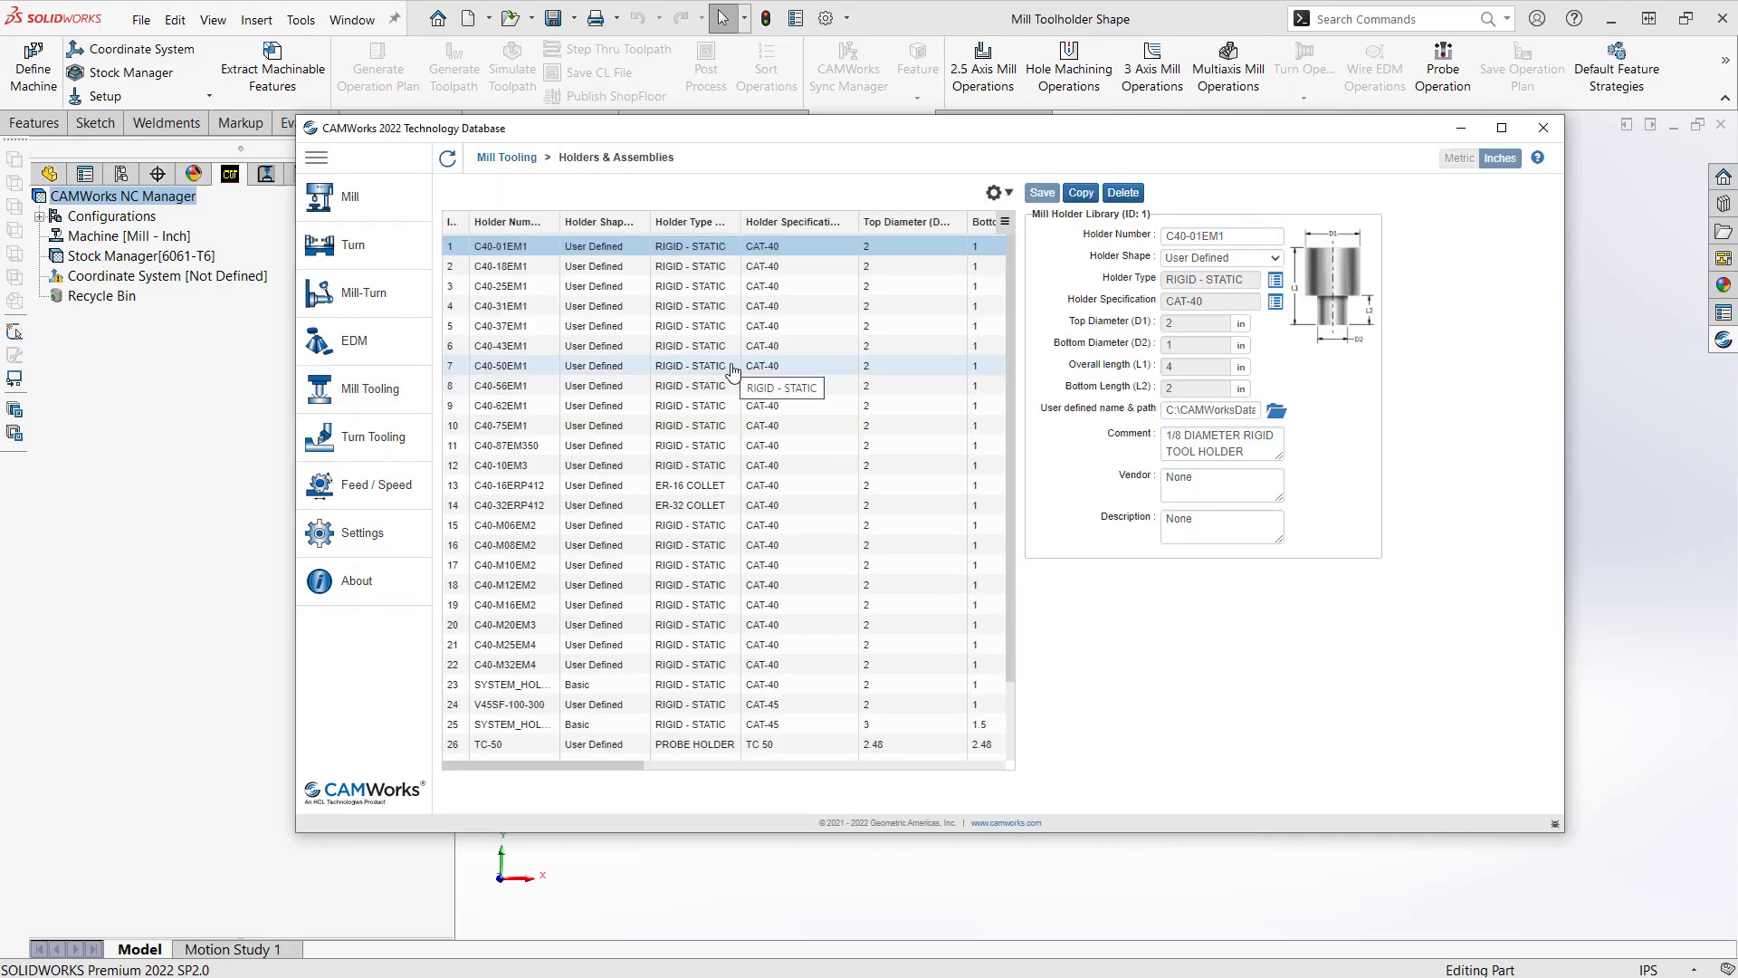
scroll(731, 372, "down", 1)
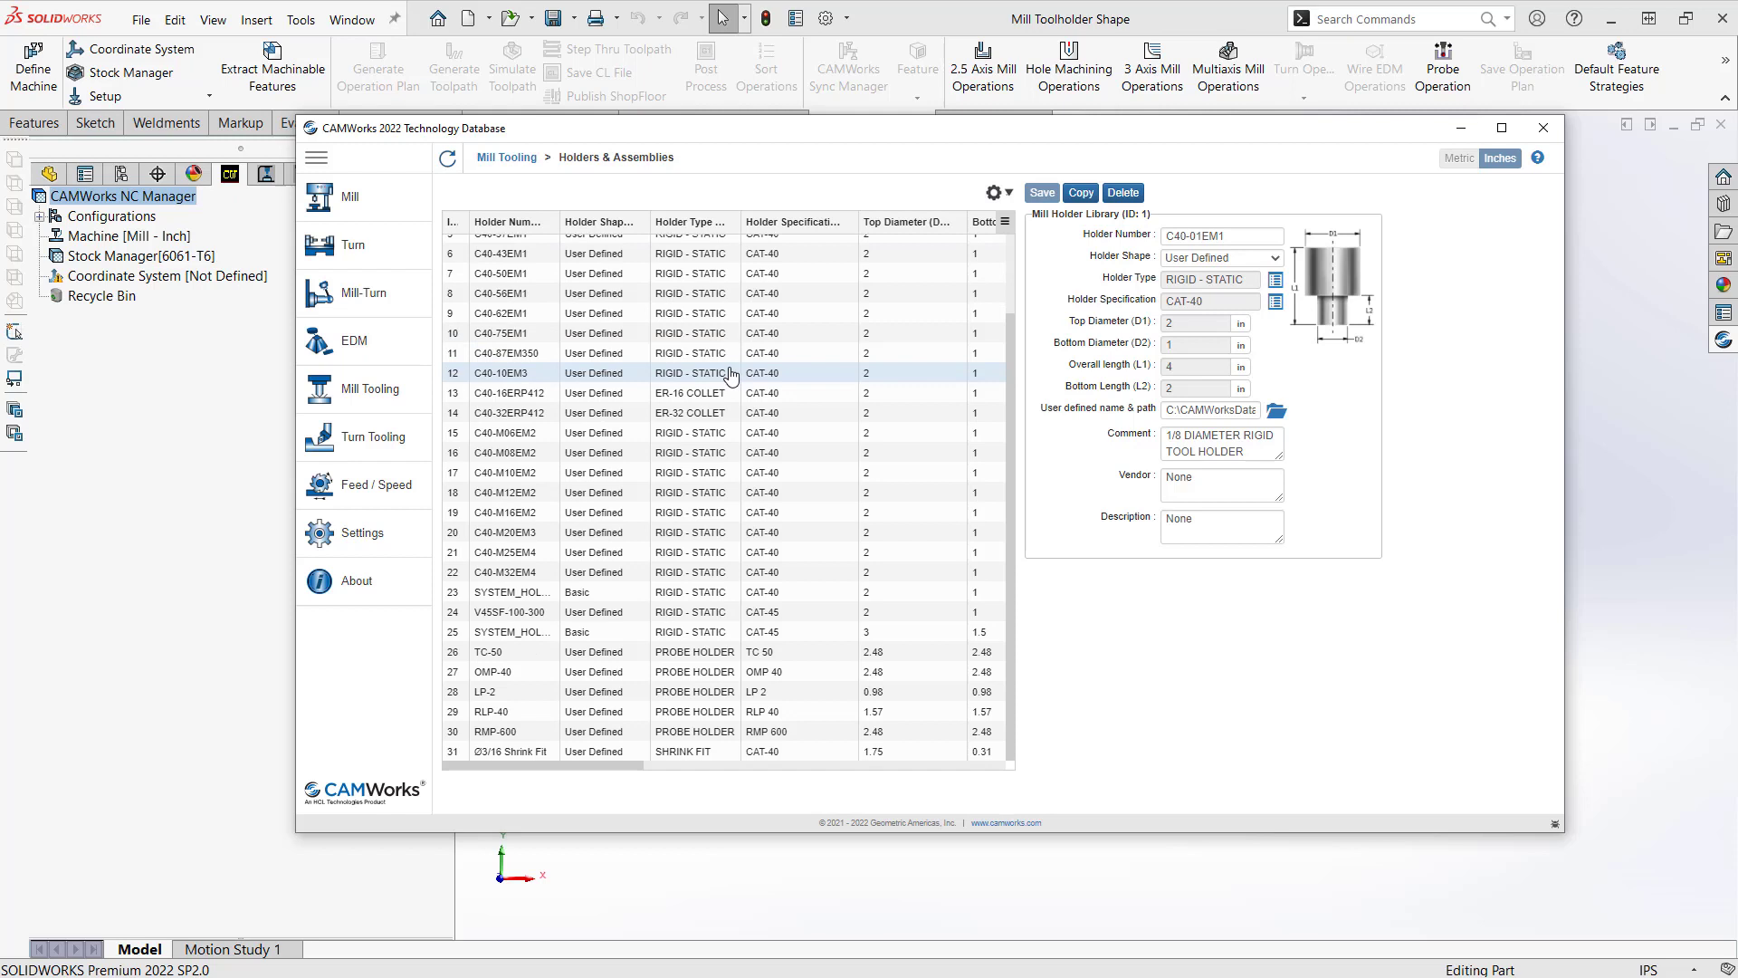
scroll(731, 373, "up", 1)
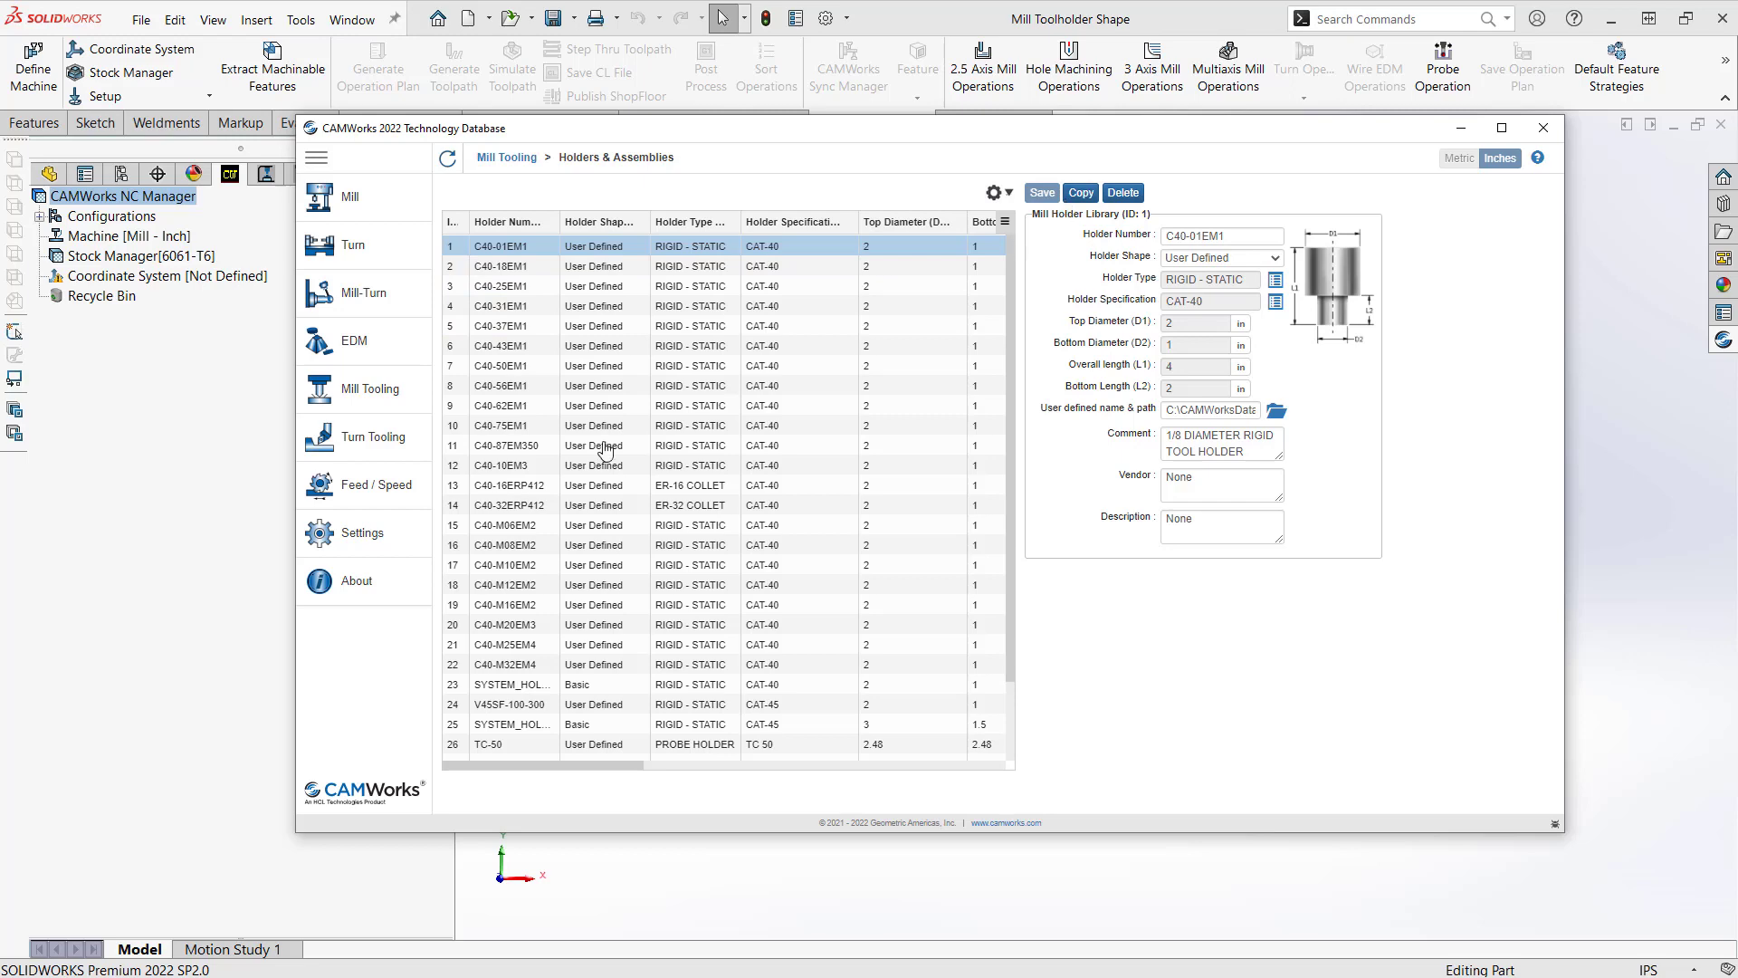
scroll(634, 724, "down", 2)
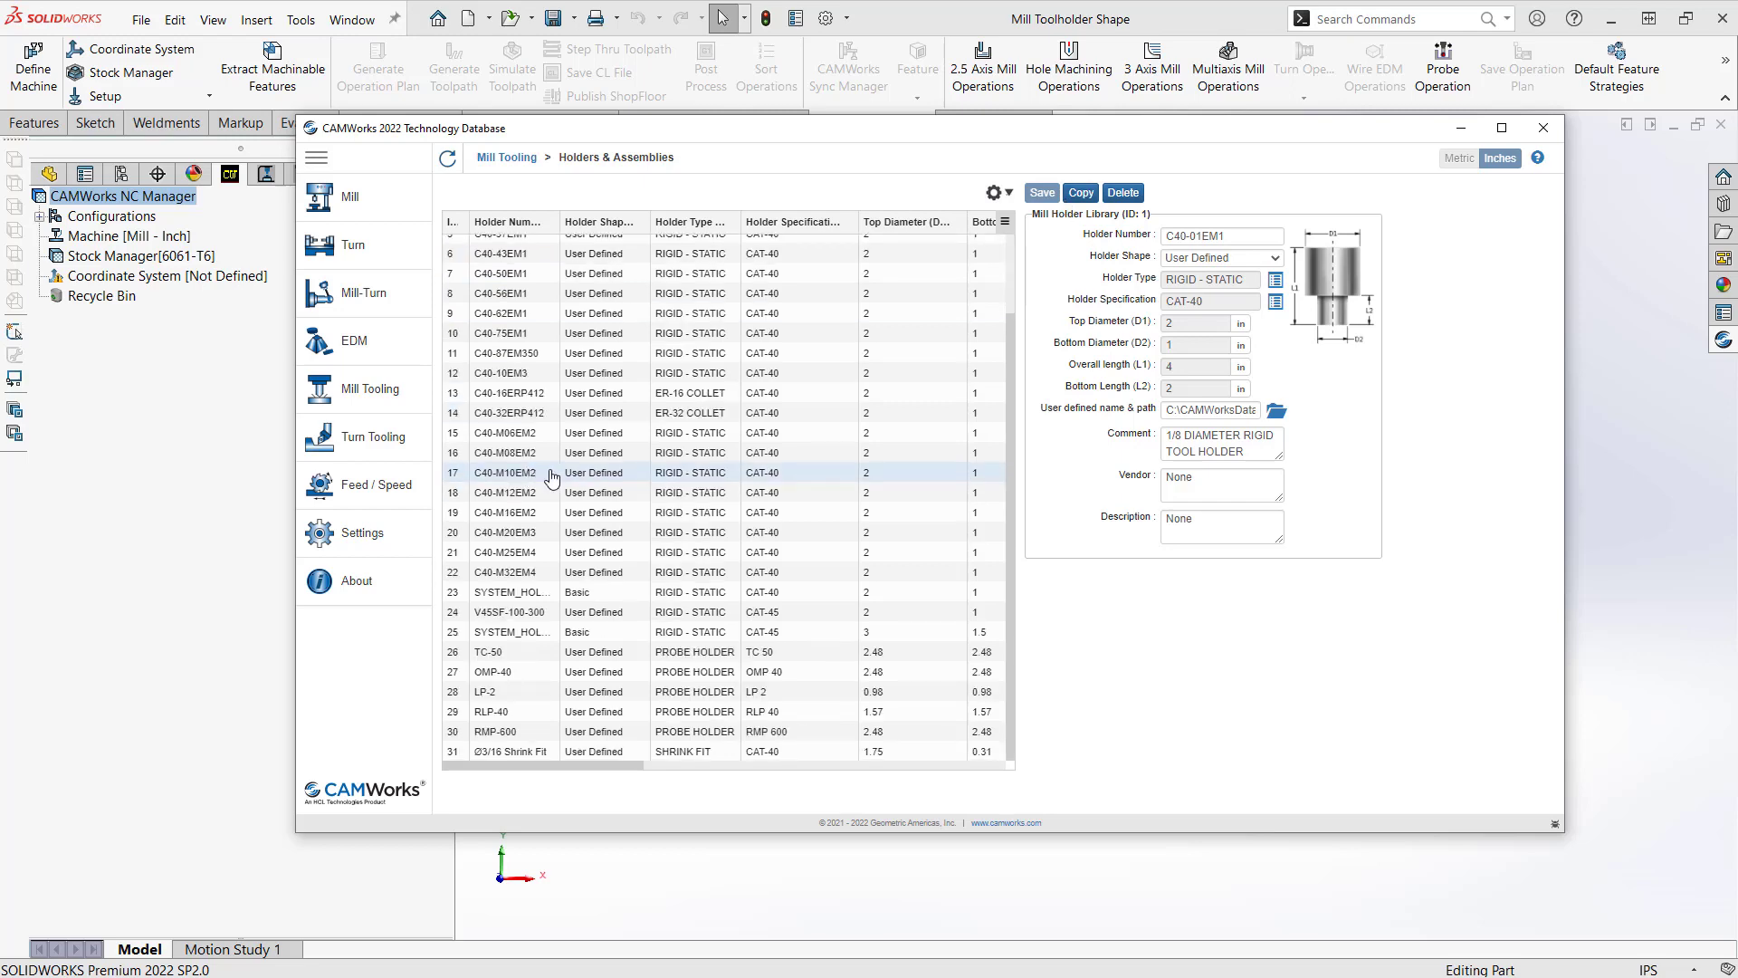
left_click(528, 758)
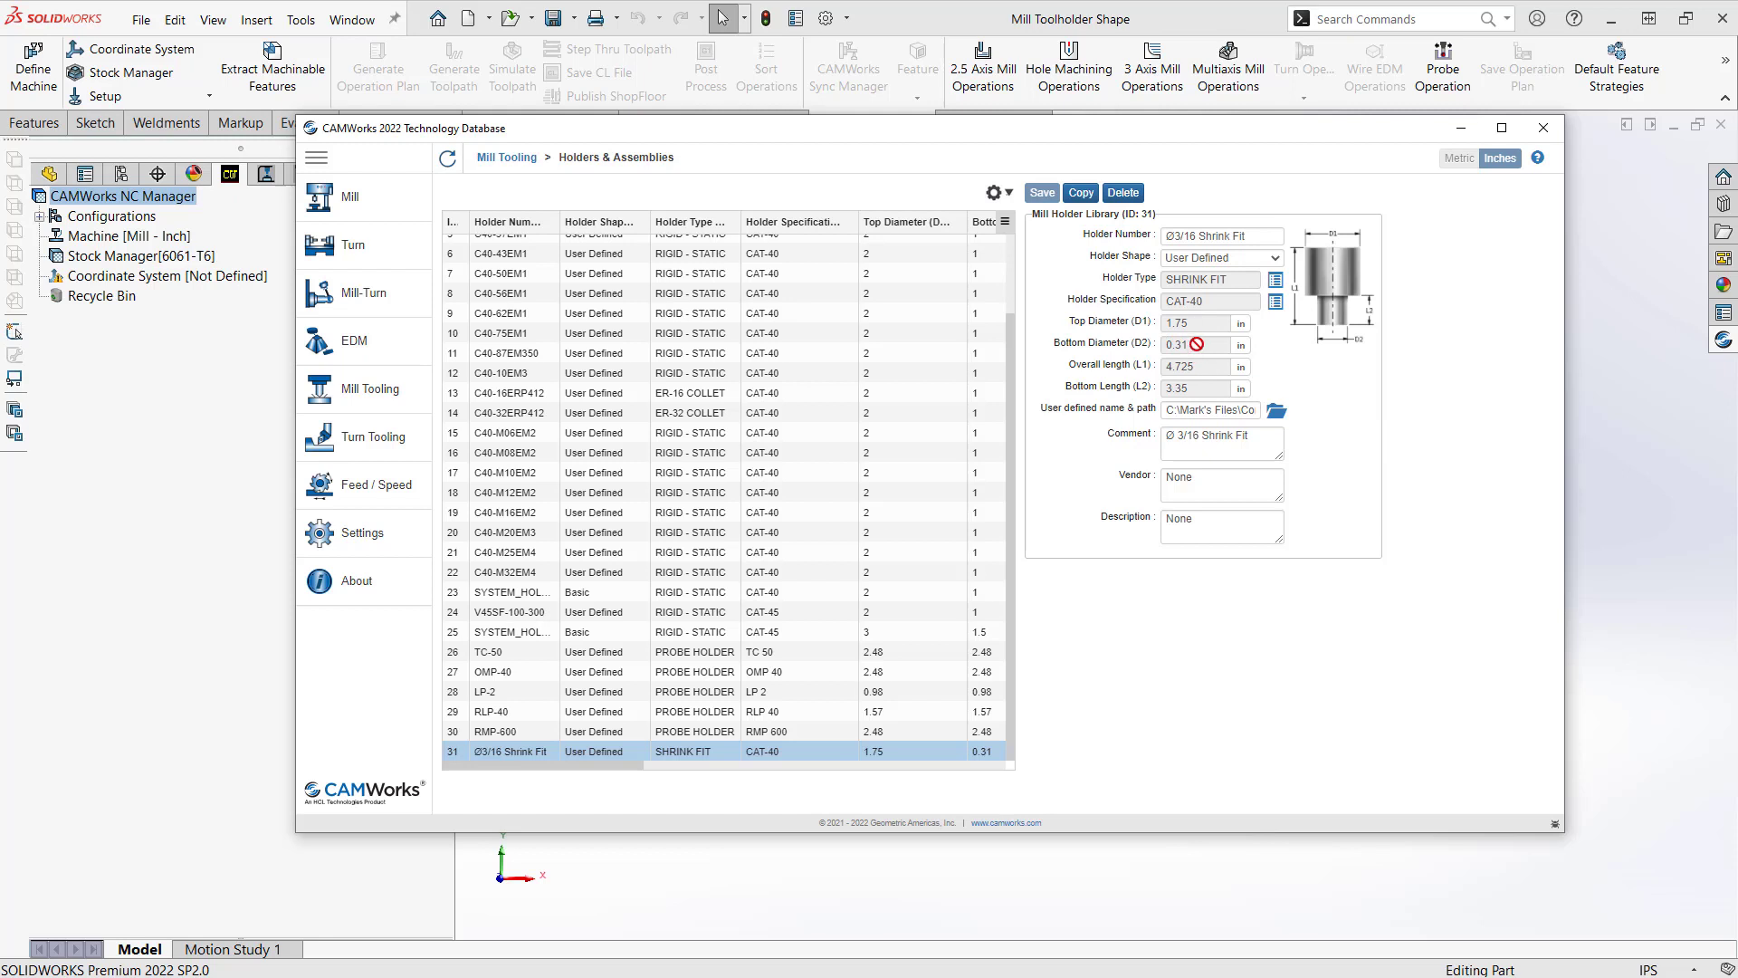
Set its Holder Shape to User Defined and close the Technology Database.
left_click(1276, 259)
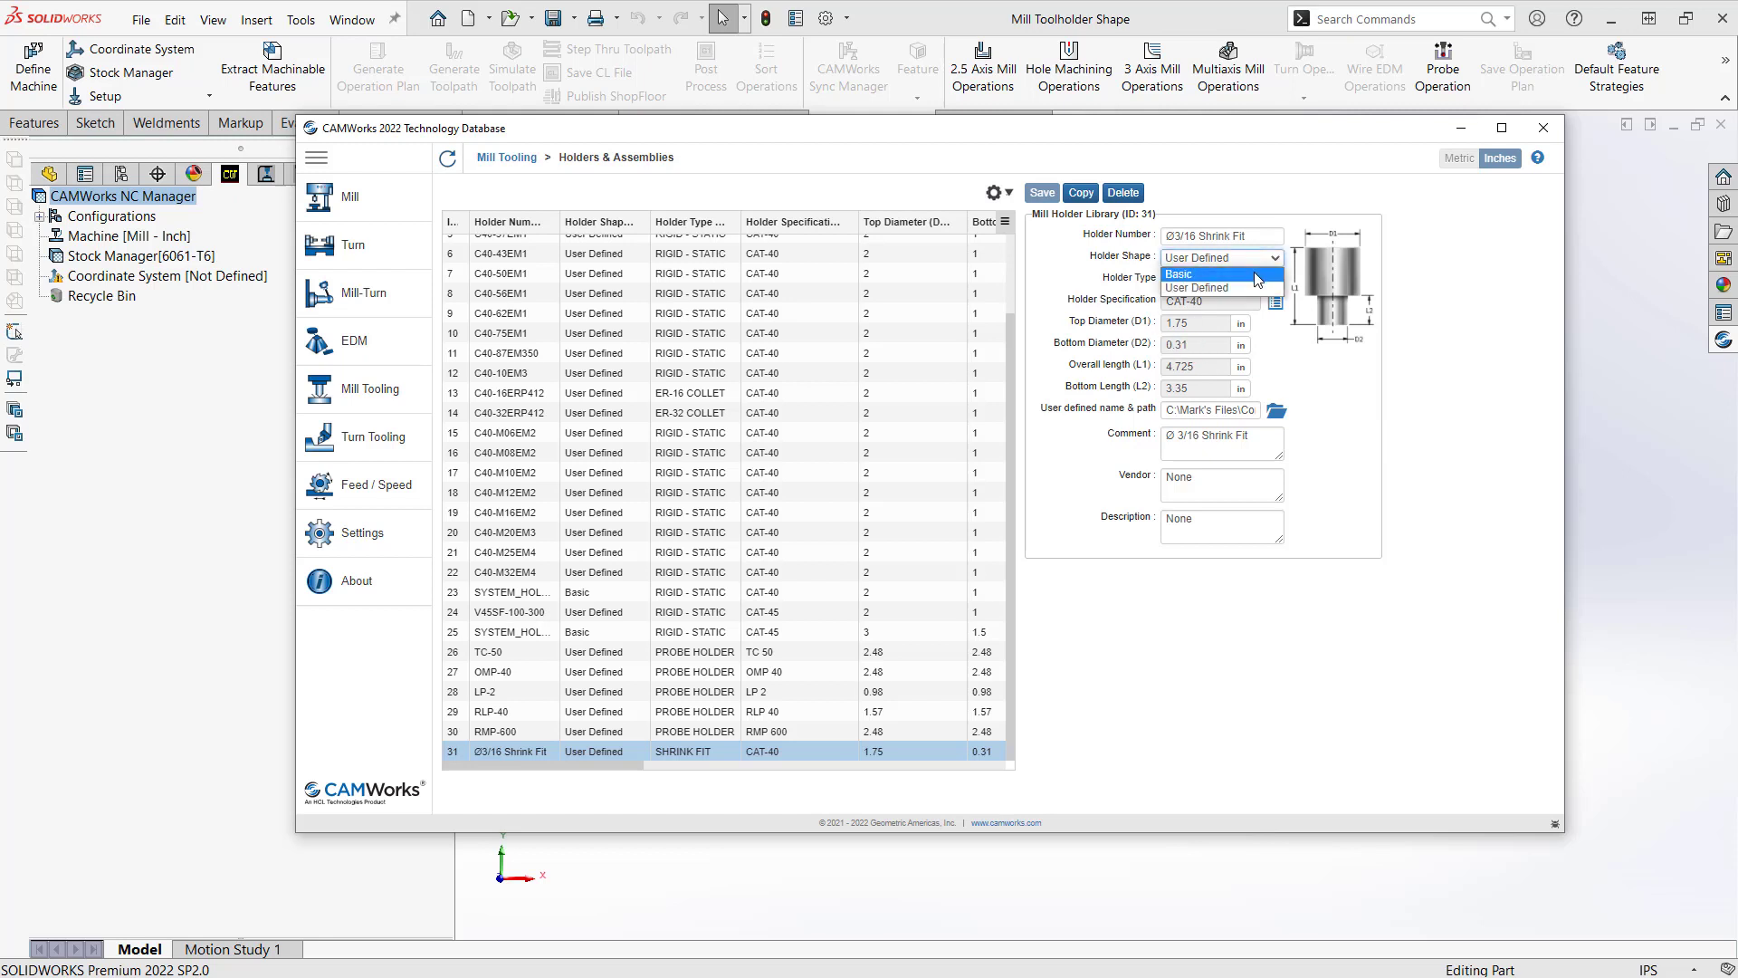
left_click(1257, 275)
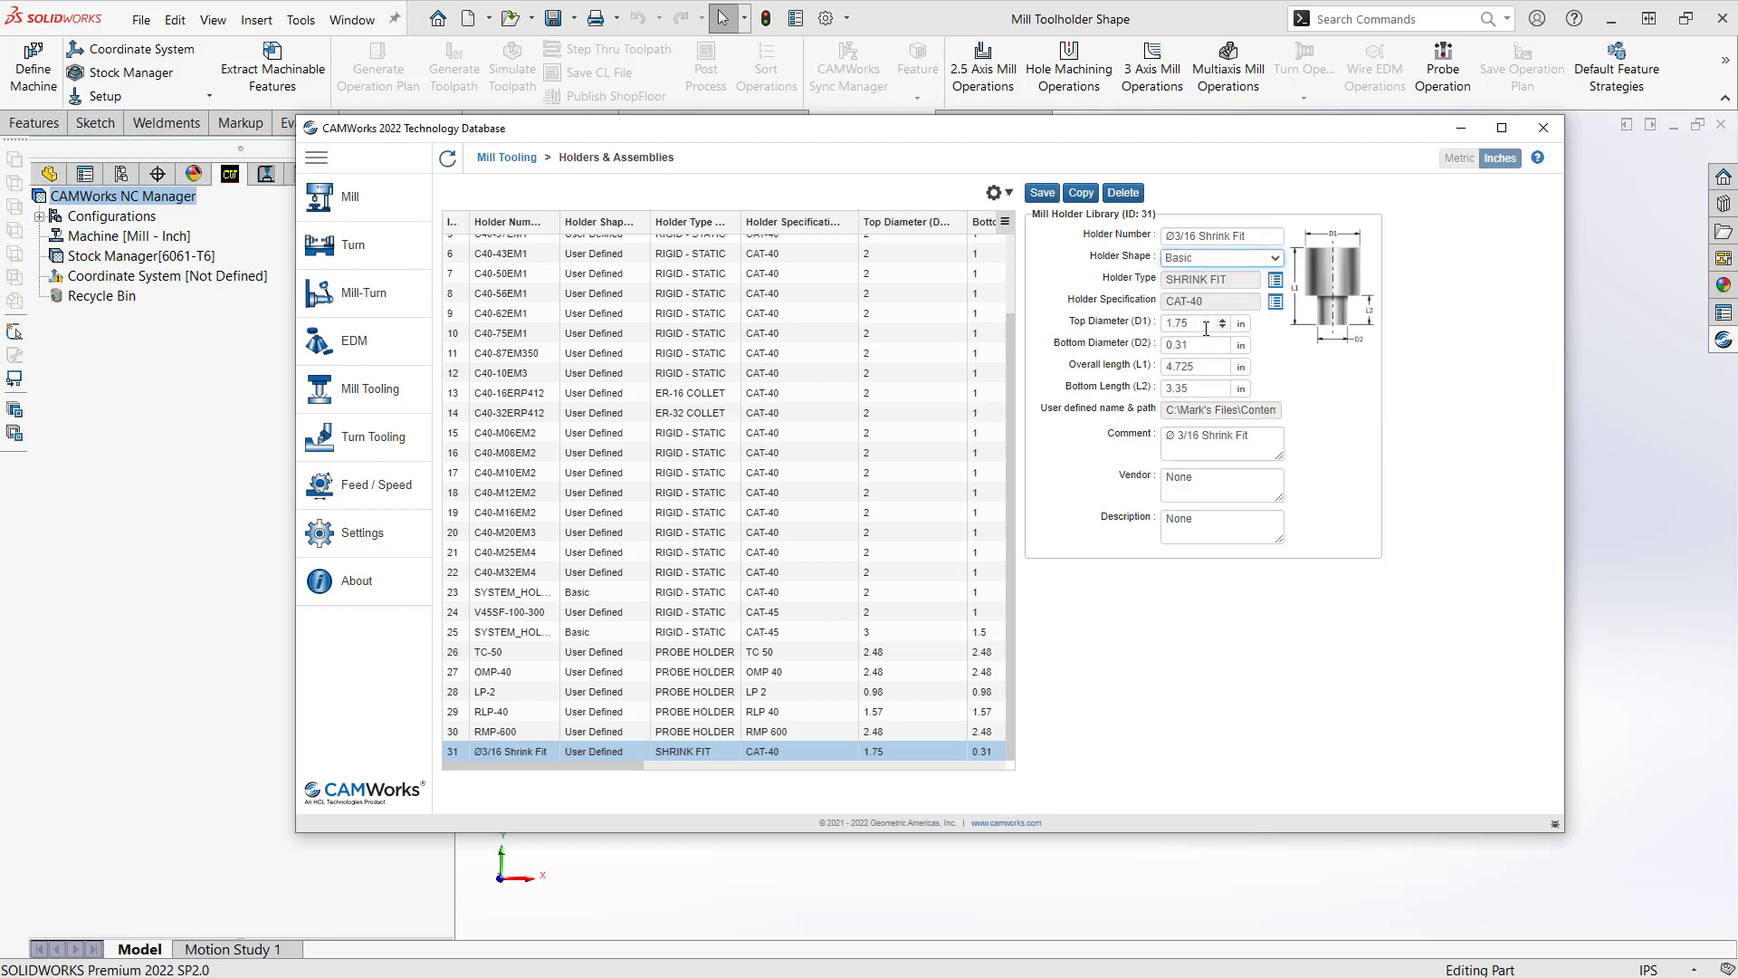
left_click(1276, 259)
left_click(1229, 289)
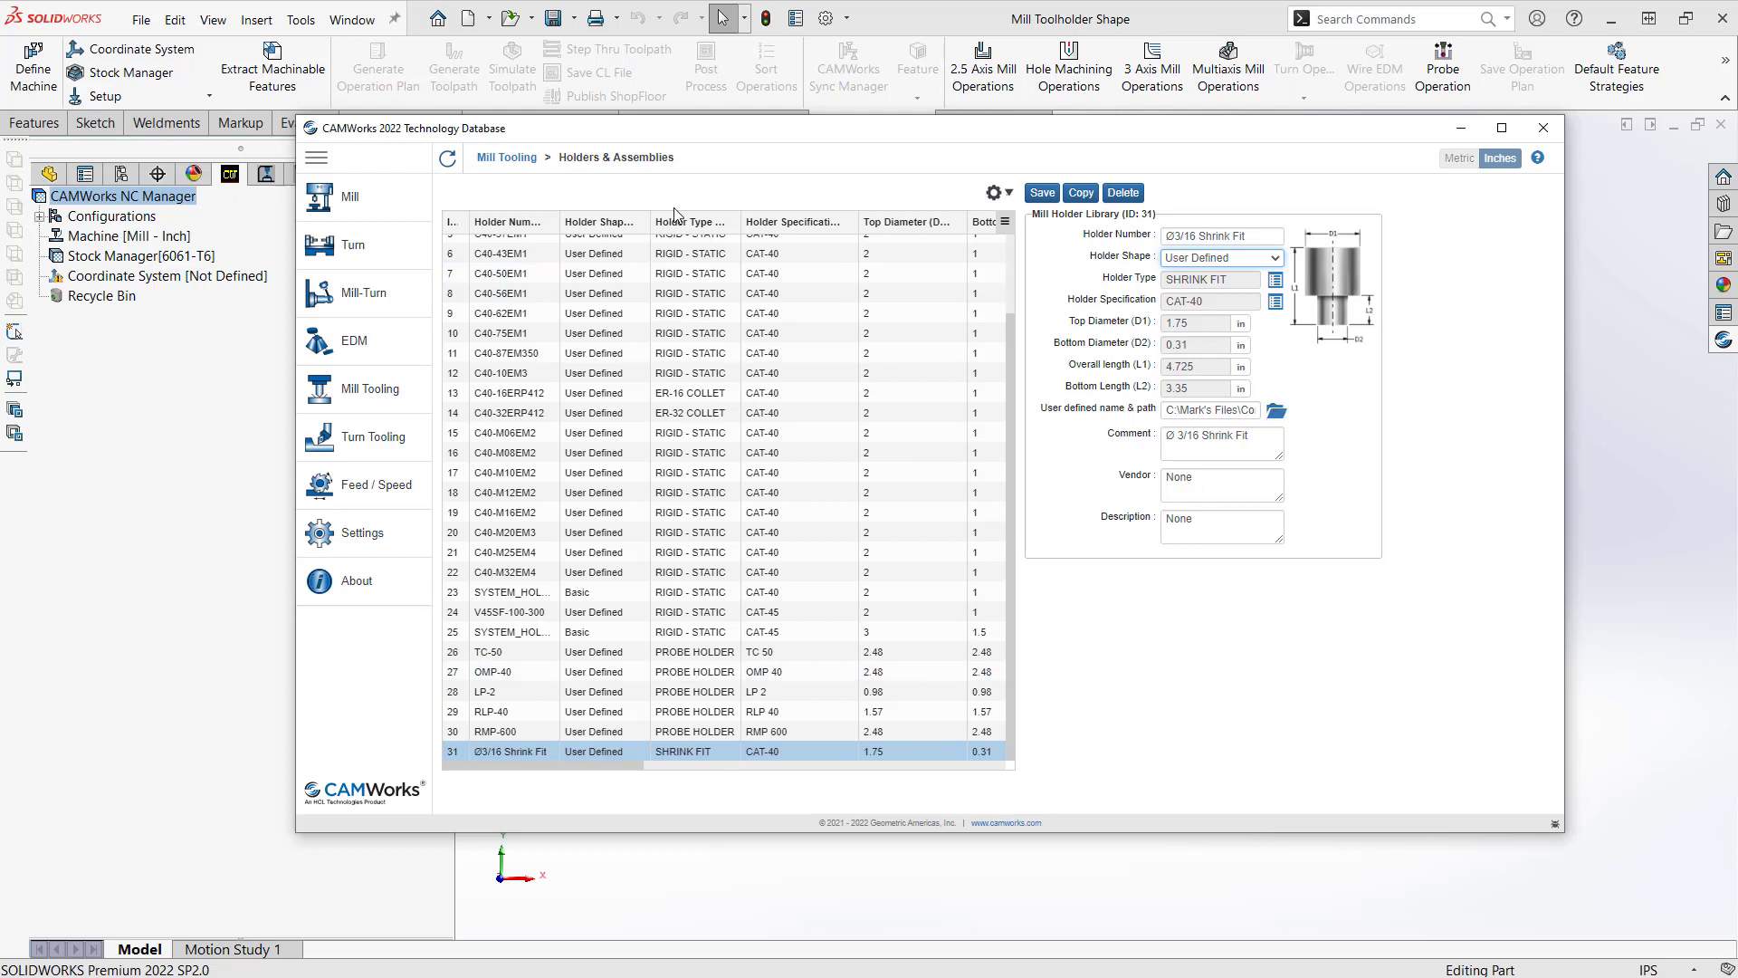
left_click(1544, 128)
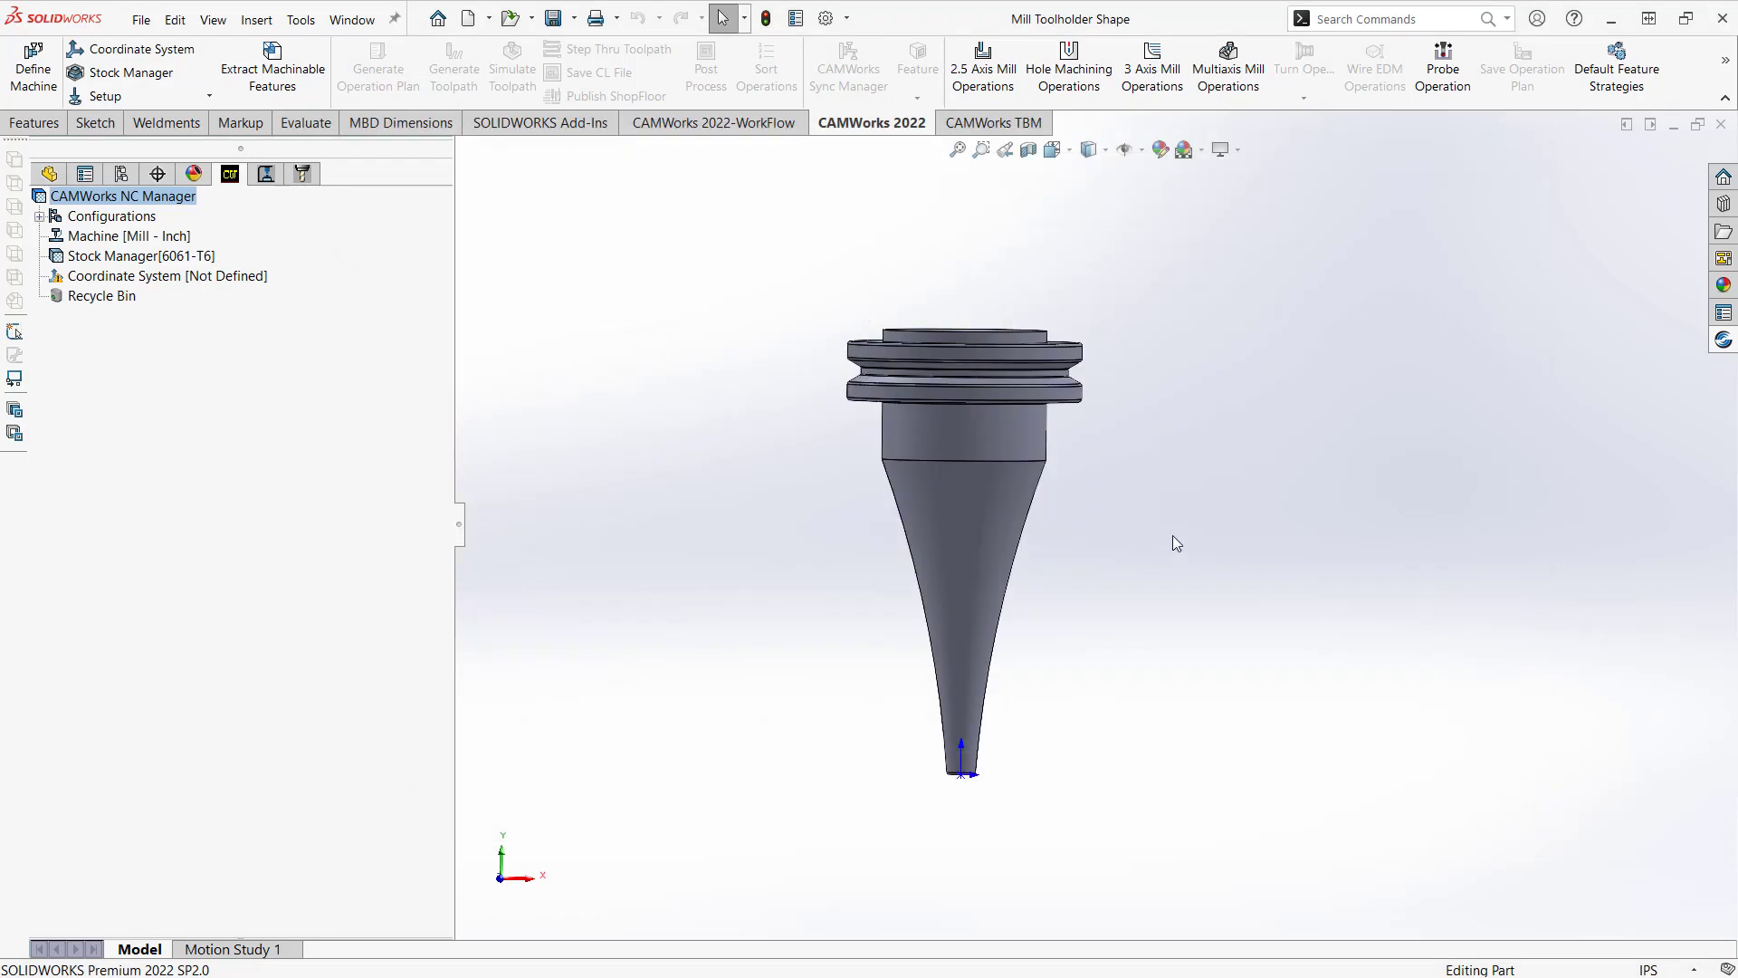
Switch to Custom Tool Application and, in Contour Mill3's tool crib, select the SHRINK FIT holder at station 21.
left_click(1673, 127)
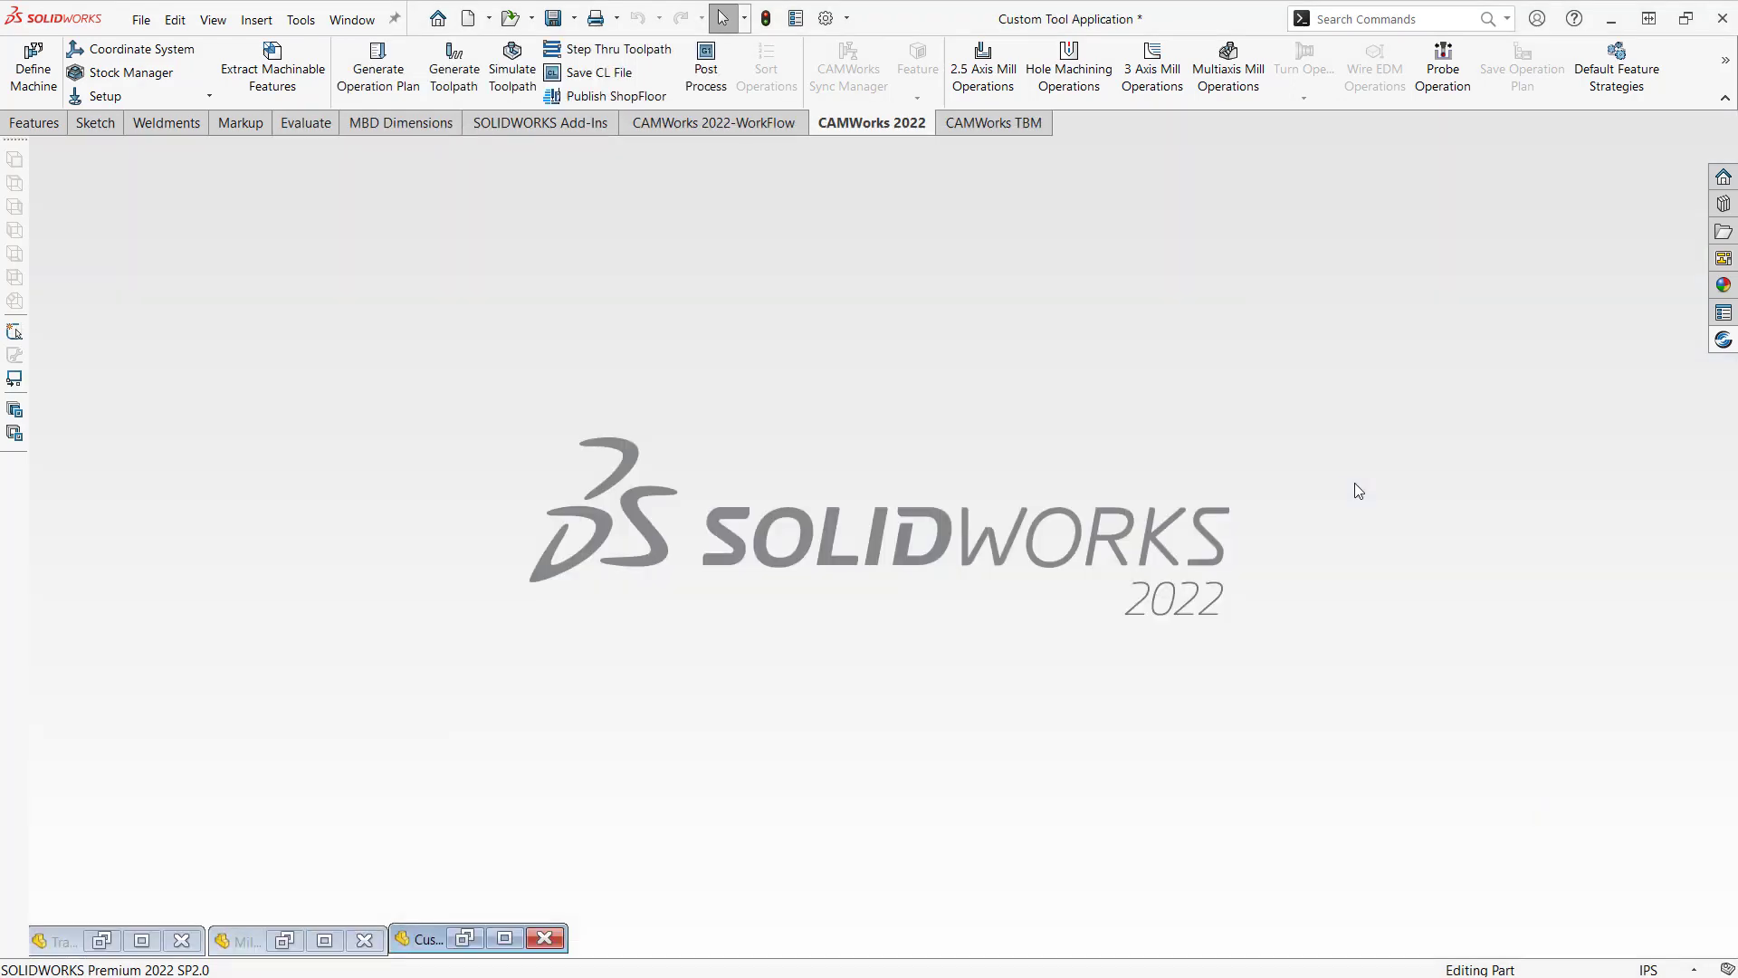
left_click(504, 939)
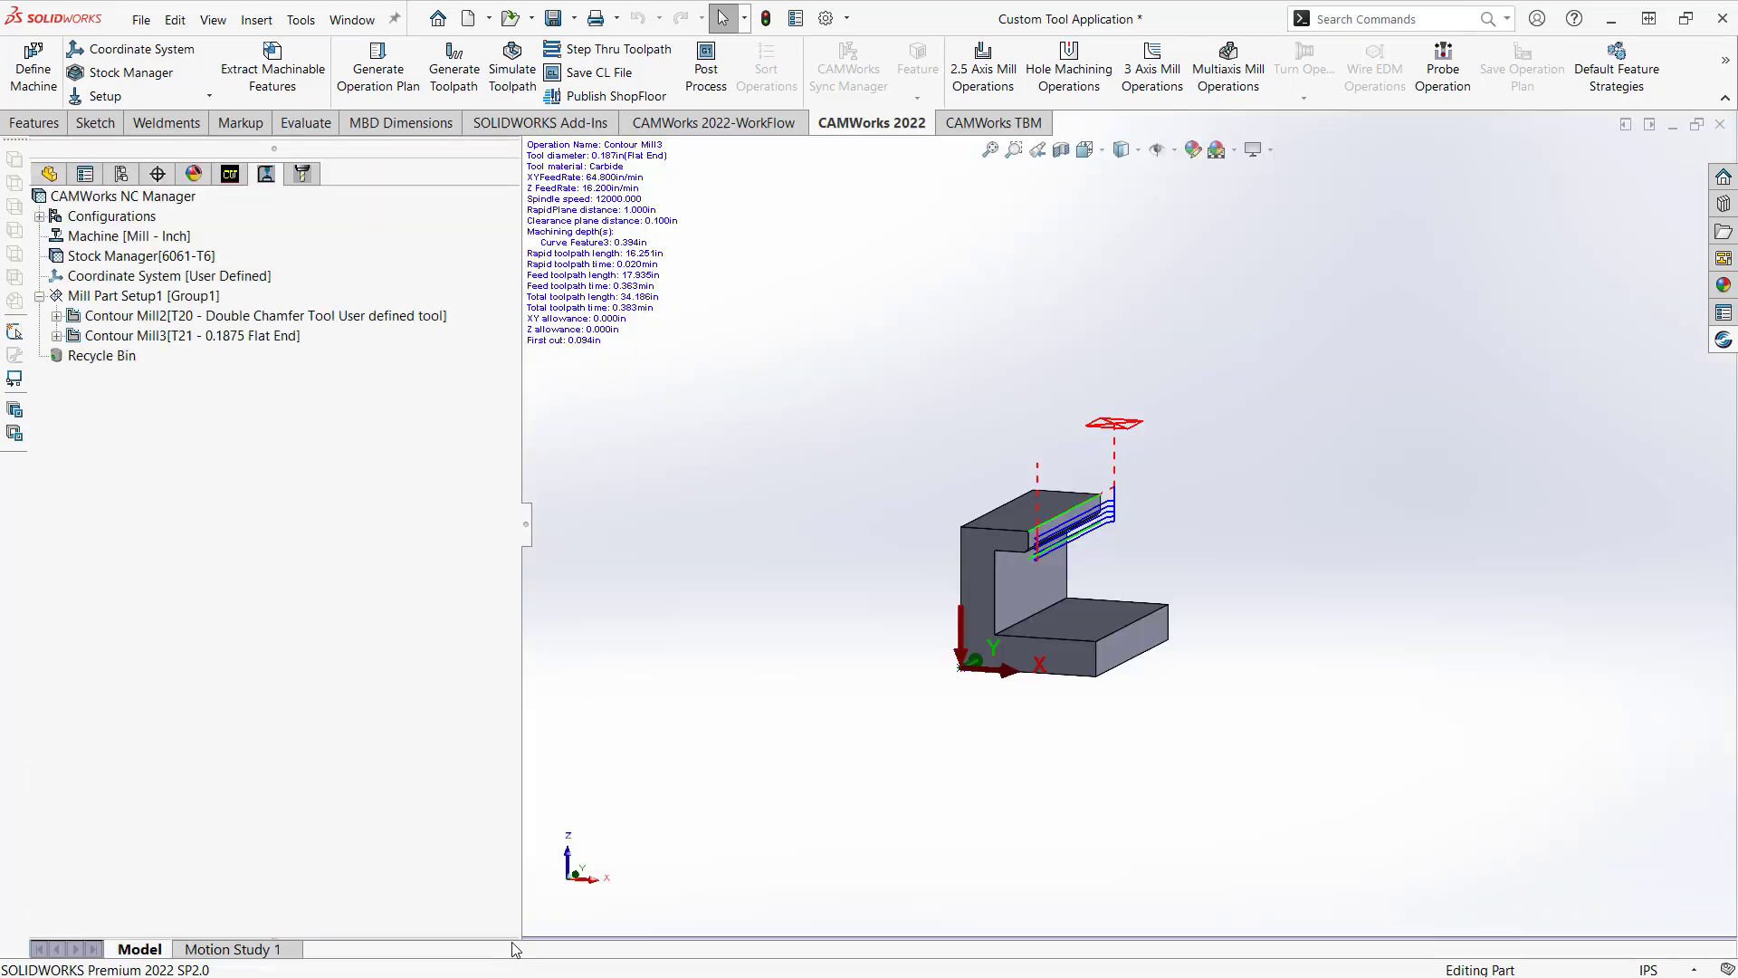
left_click(179, 332)
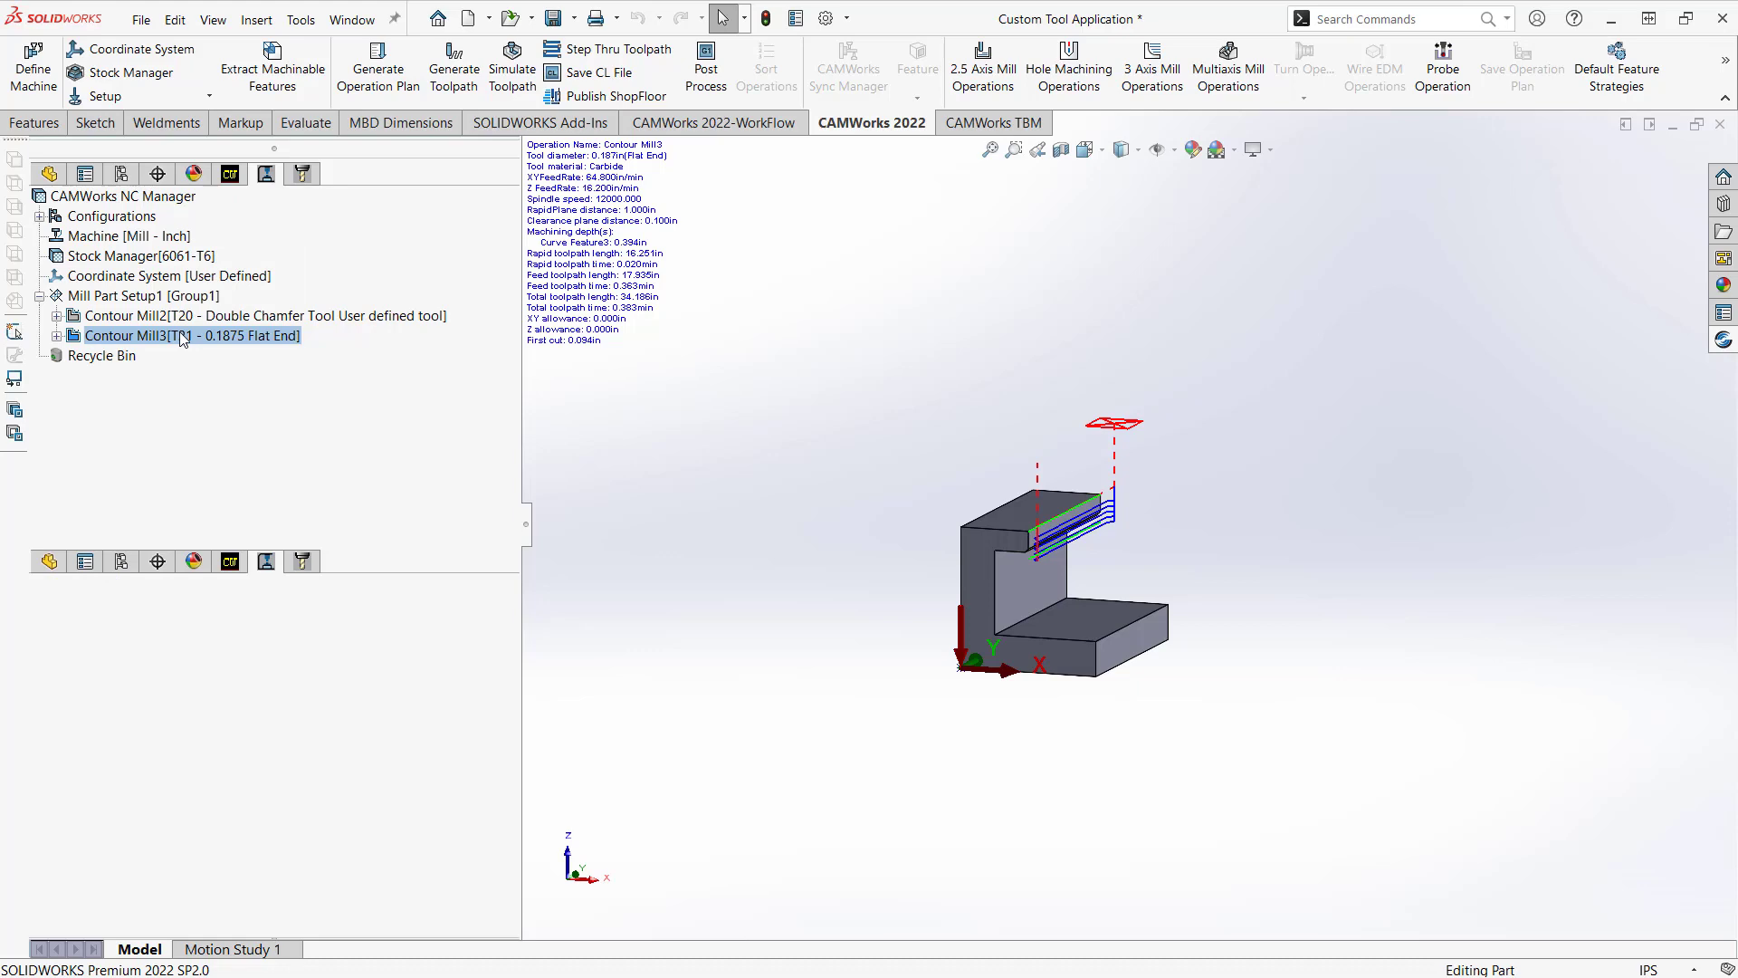
double_click(180, 331)
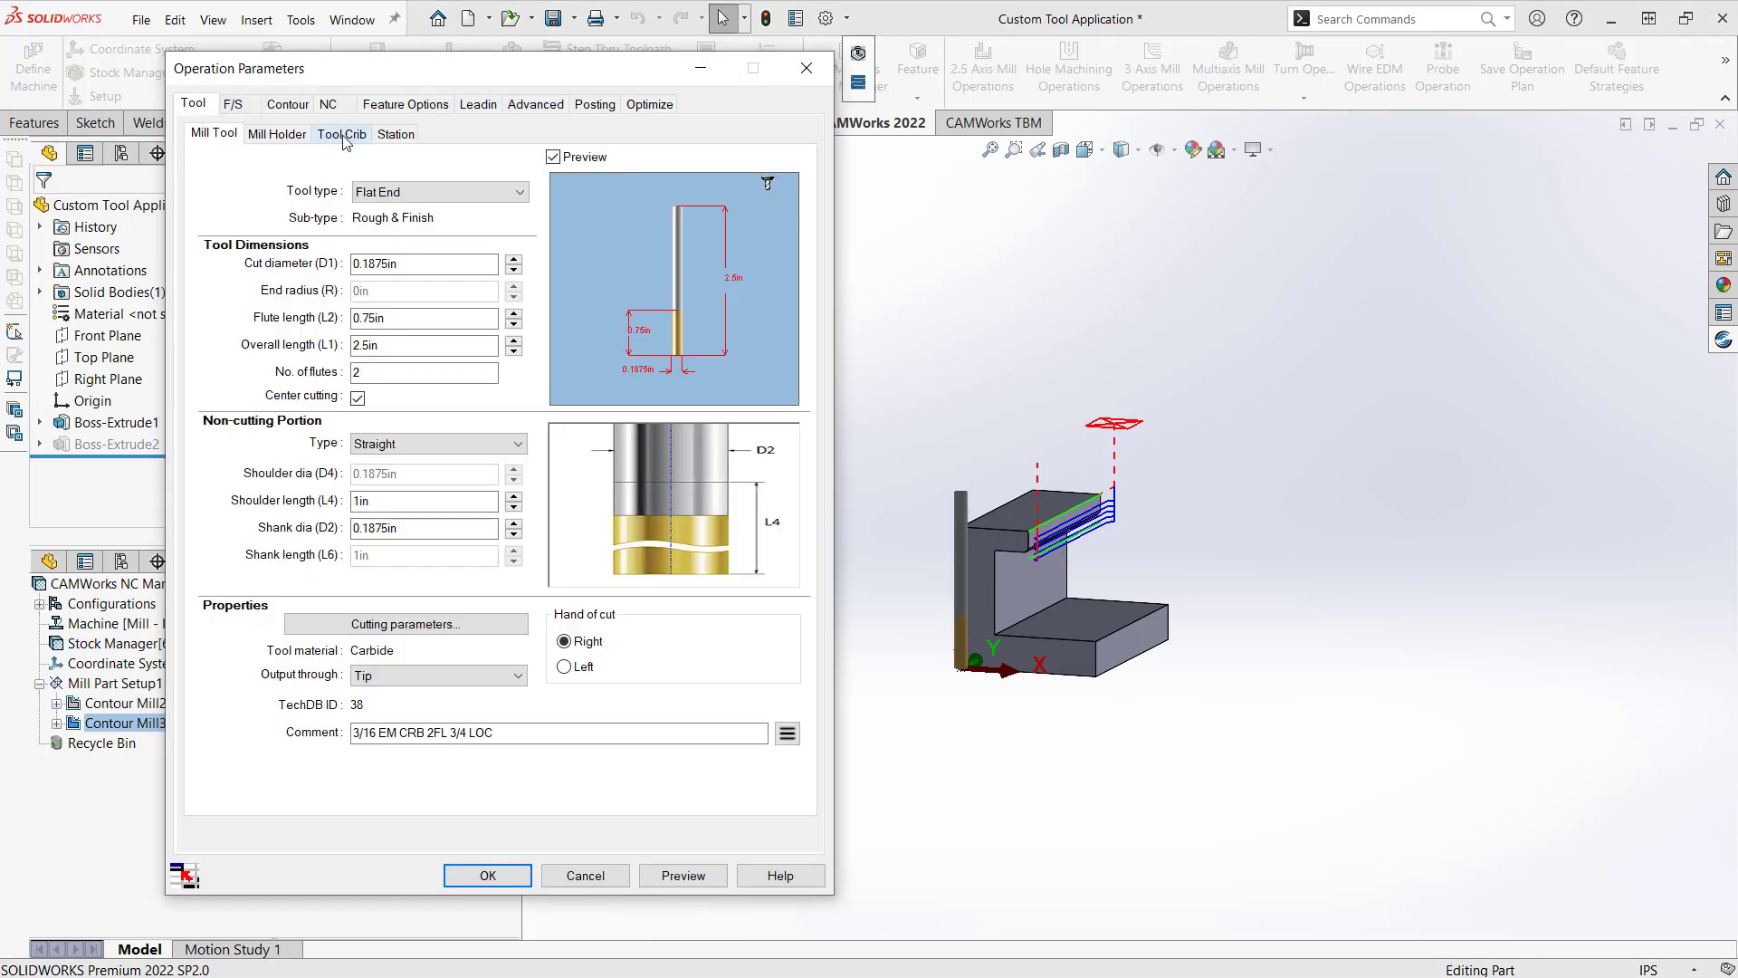
left_click(341, 133)
scroll(511, 334, "down", 2)
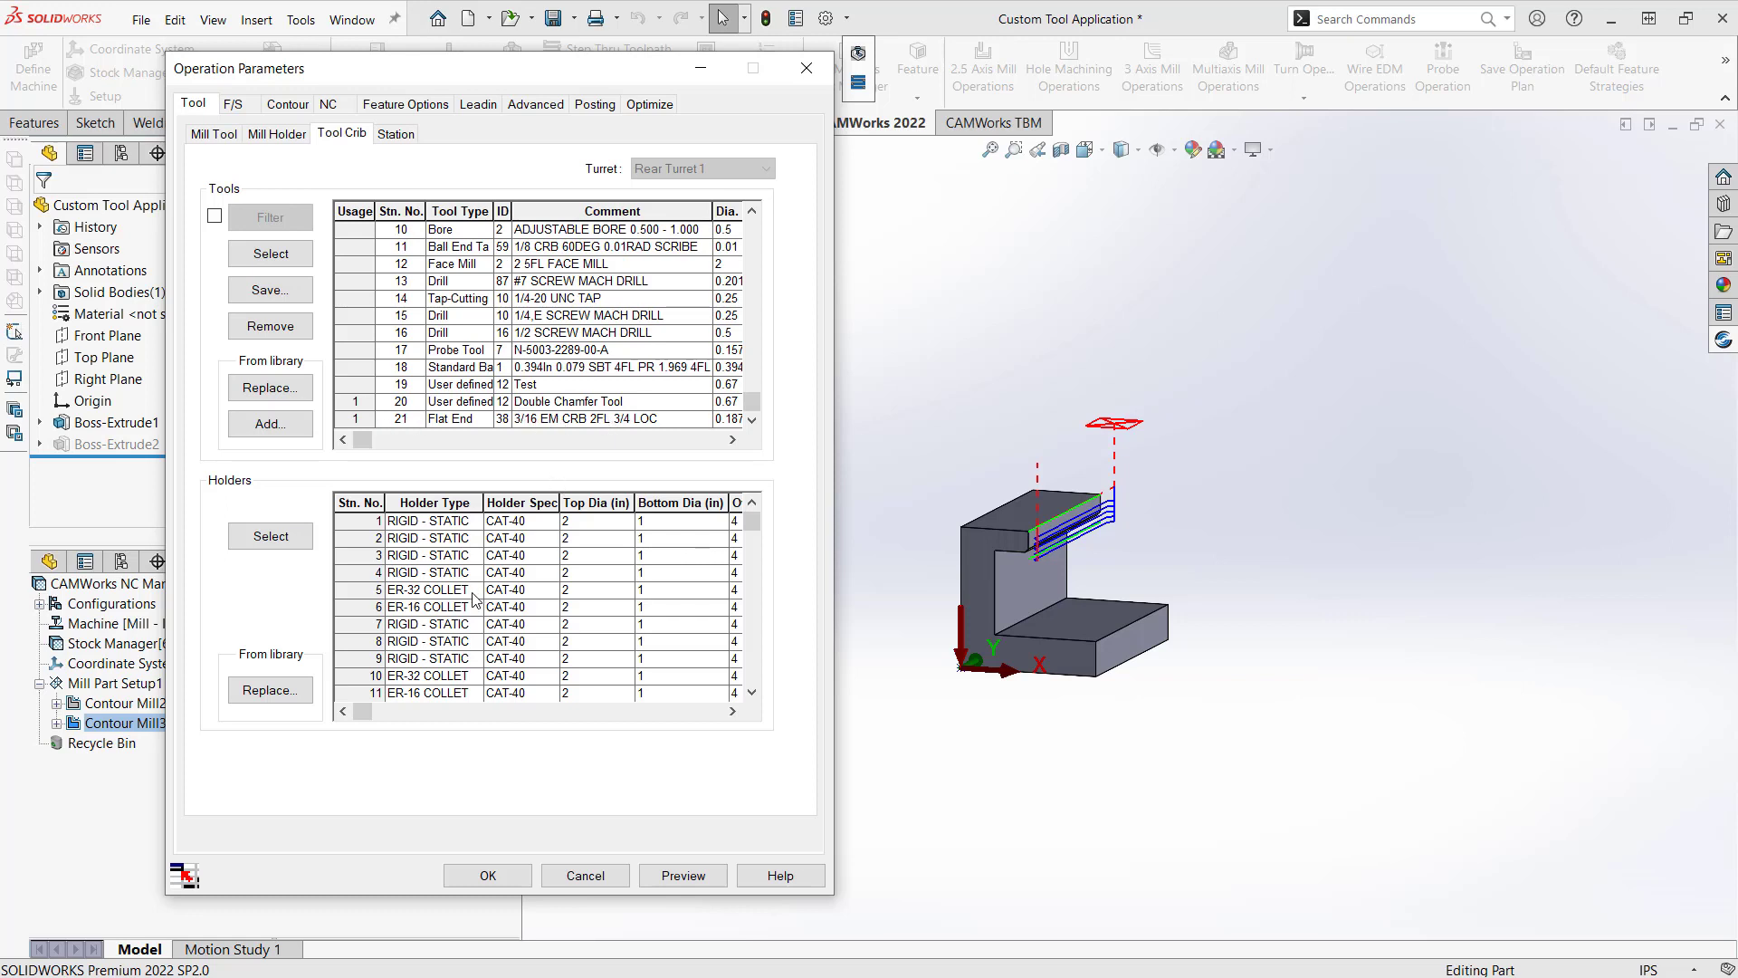
scroll(472, 599, "down", 4)
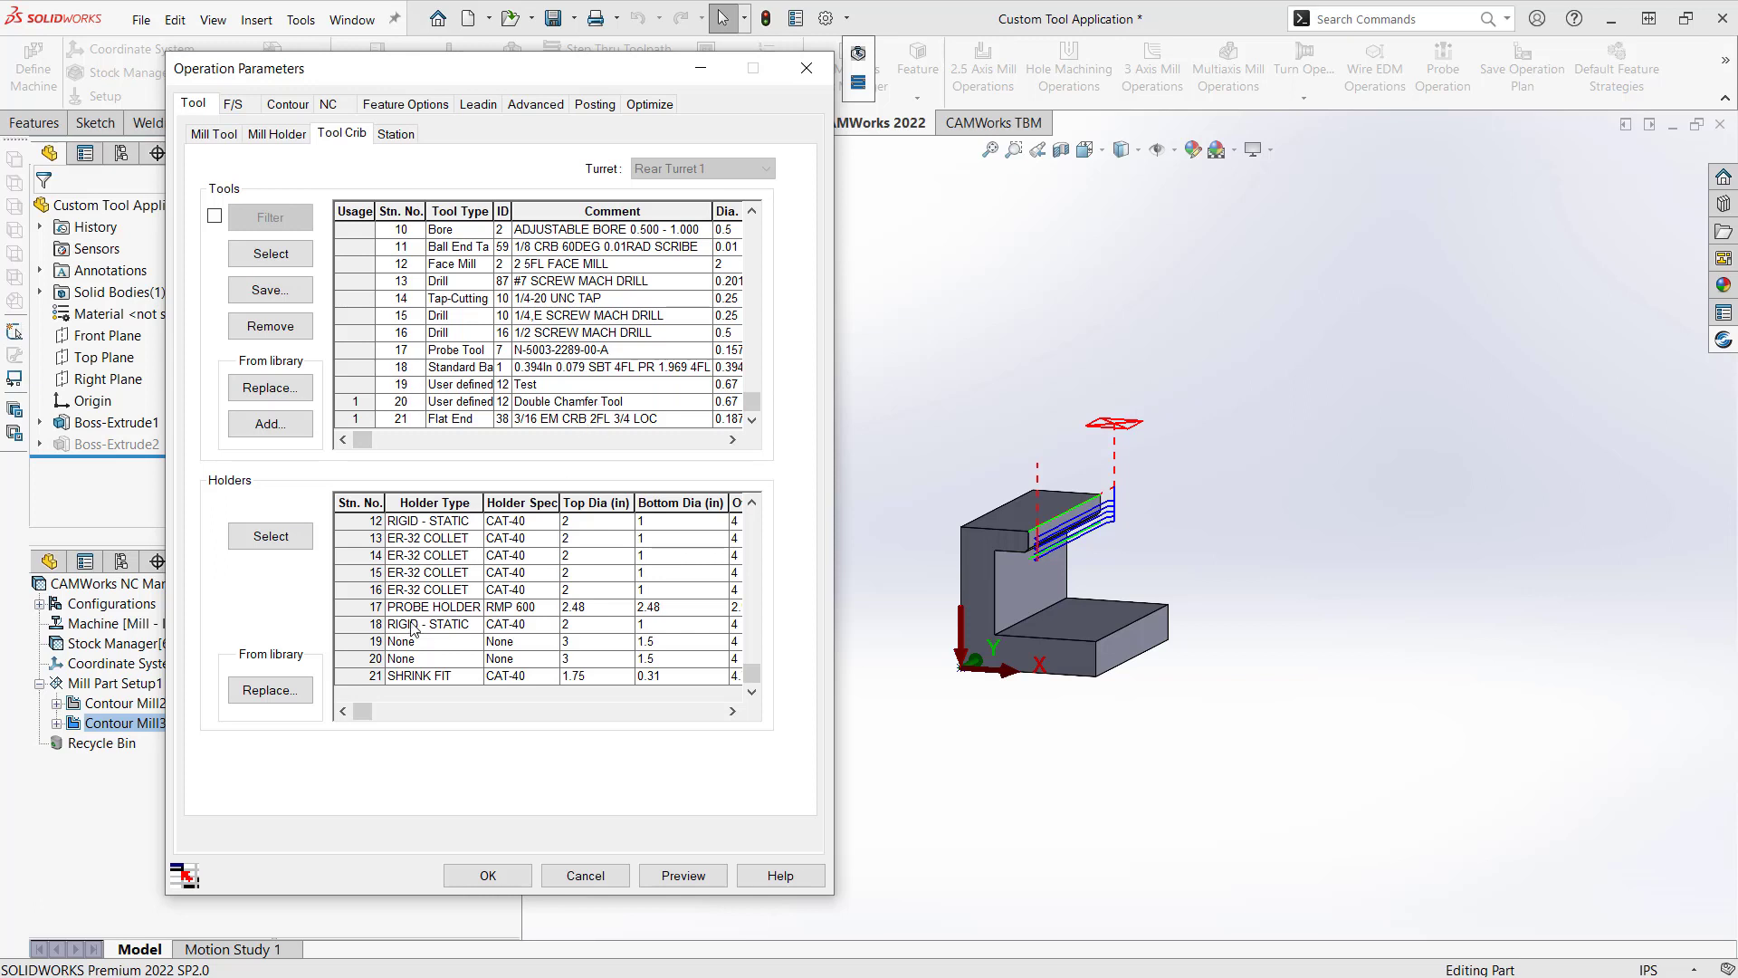
left_click(412, 675)
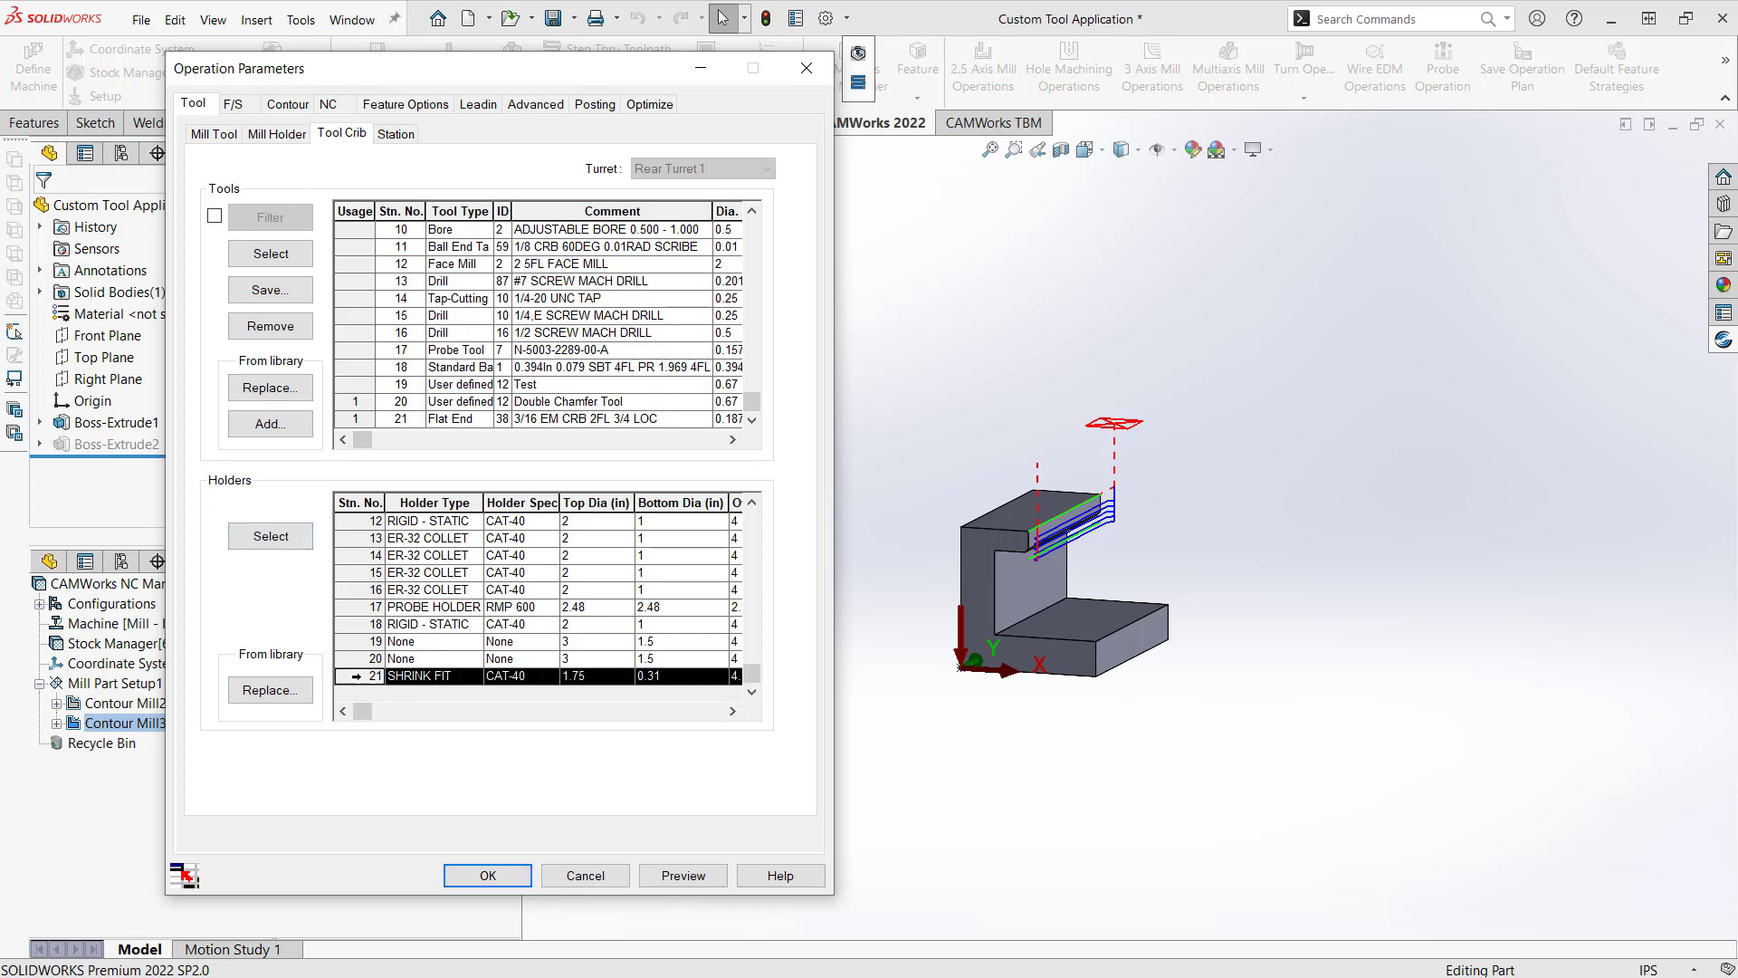
Replace station 21's holder with the library Ø3/16 Shrink Fit holder and assign it to Contour Mill3.
left_click(277, 695)
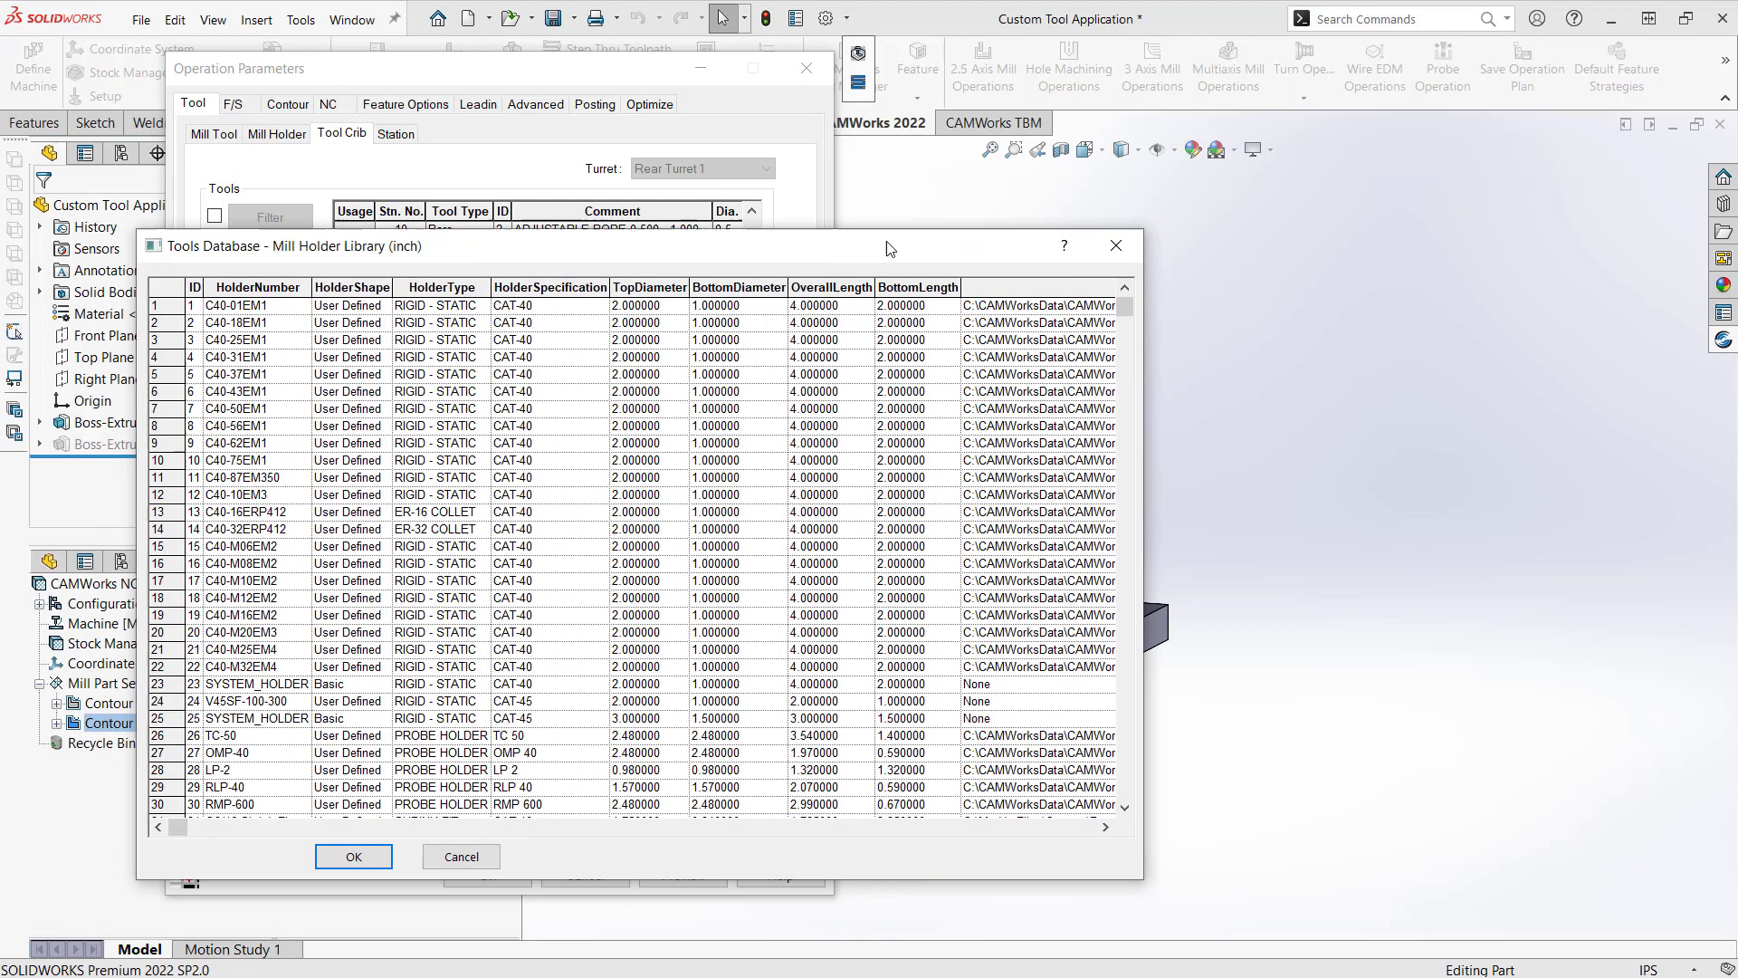
scroll(548, 507, "down", 1)
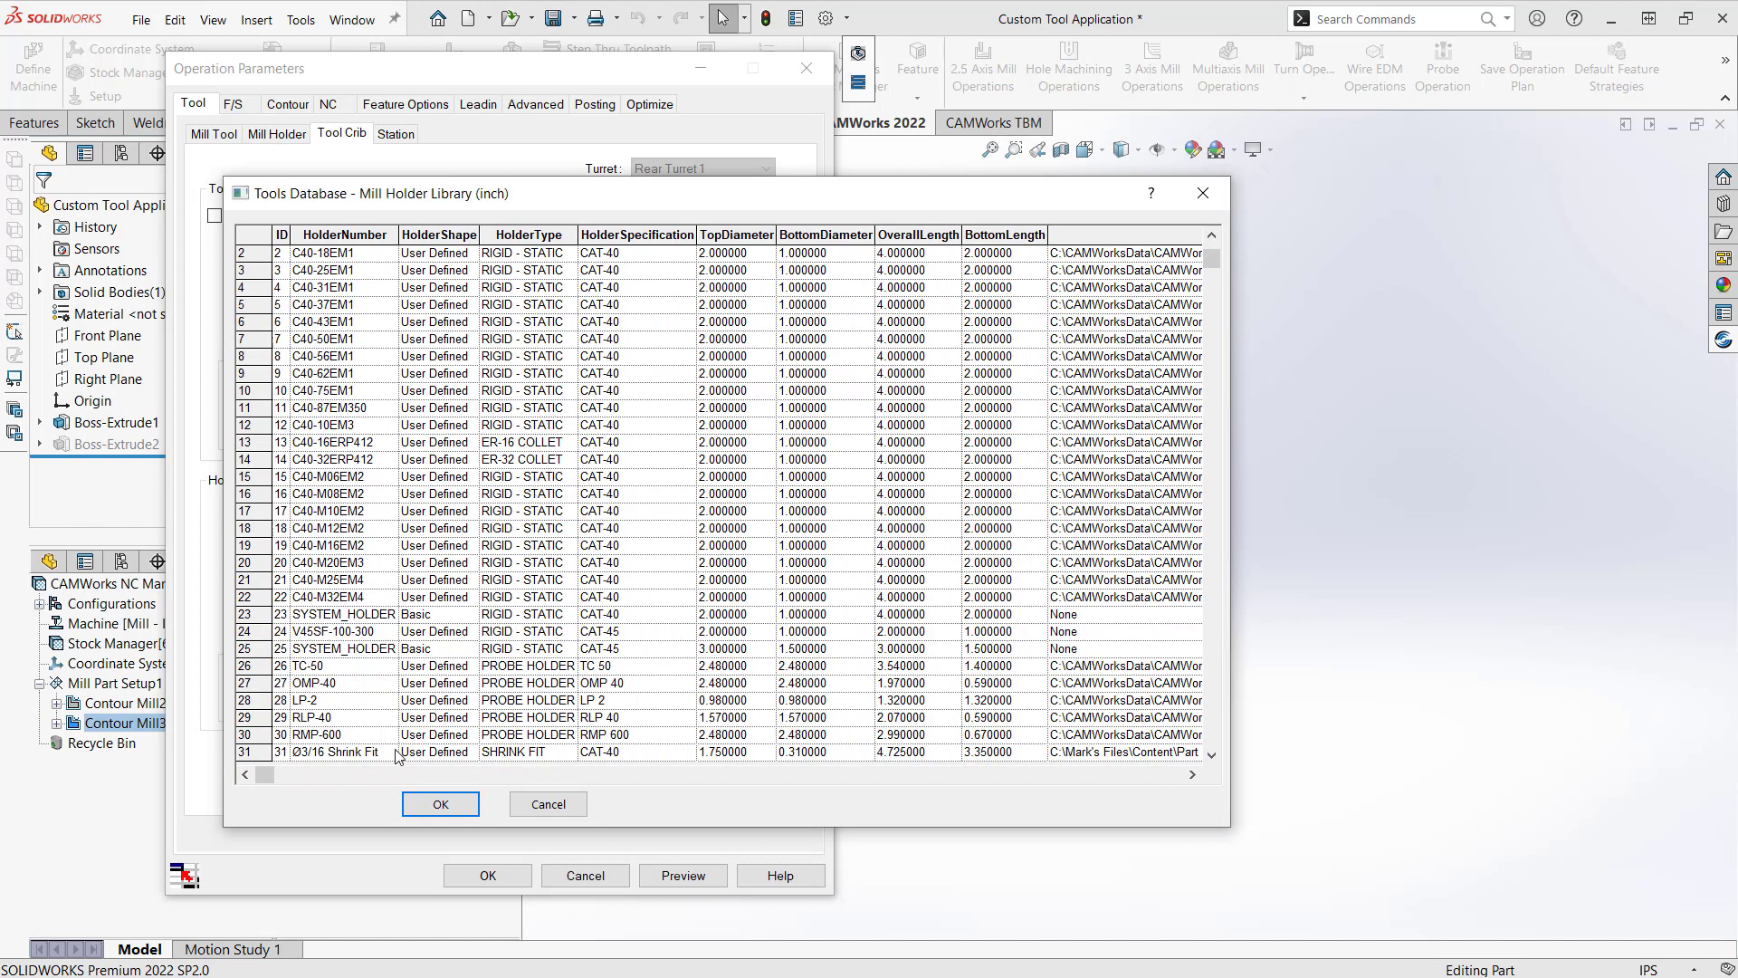
left_click(313, 753)
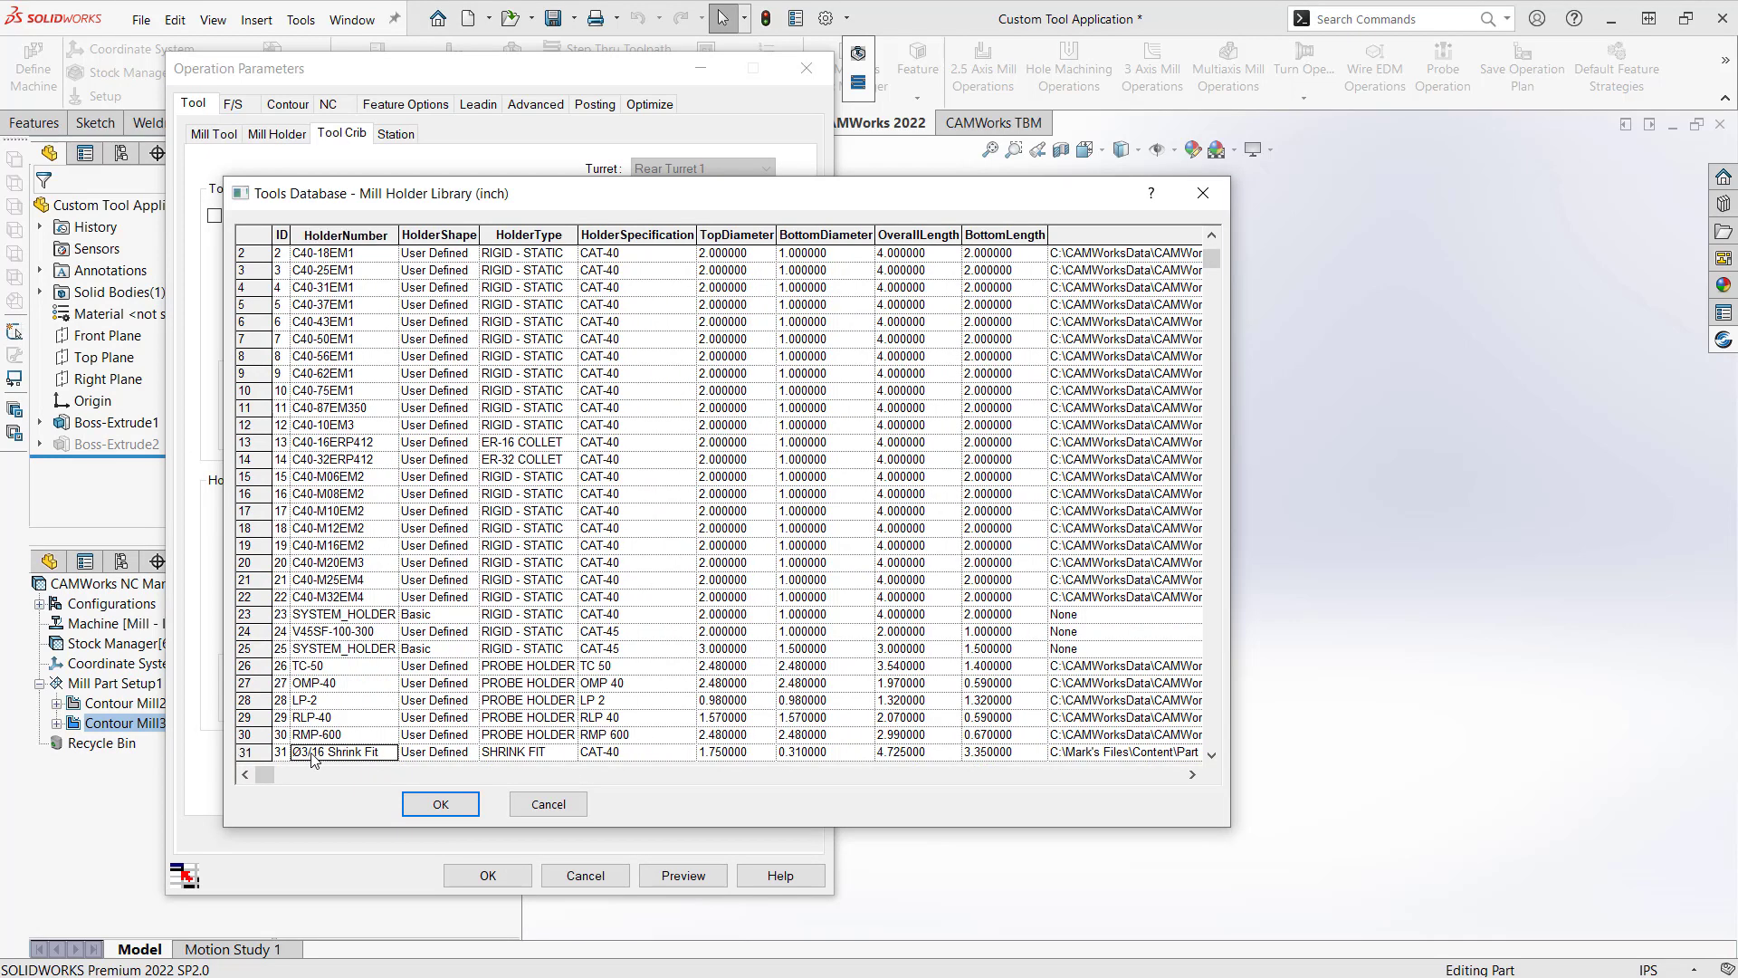
left_click(441, 805)
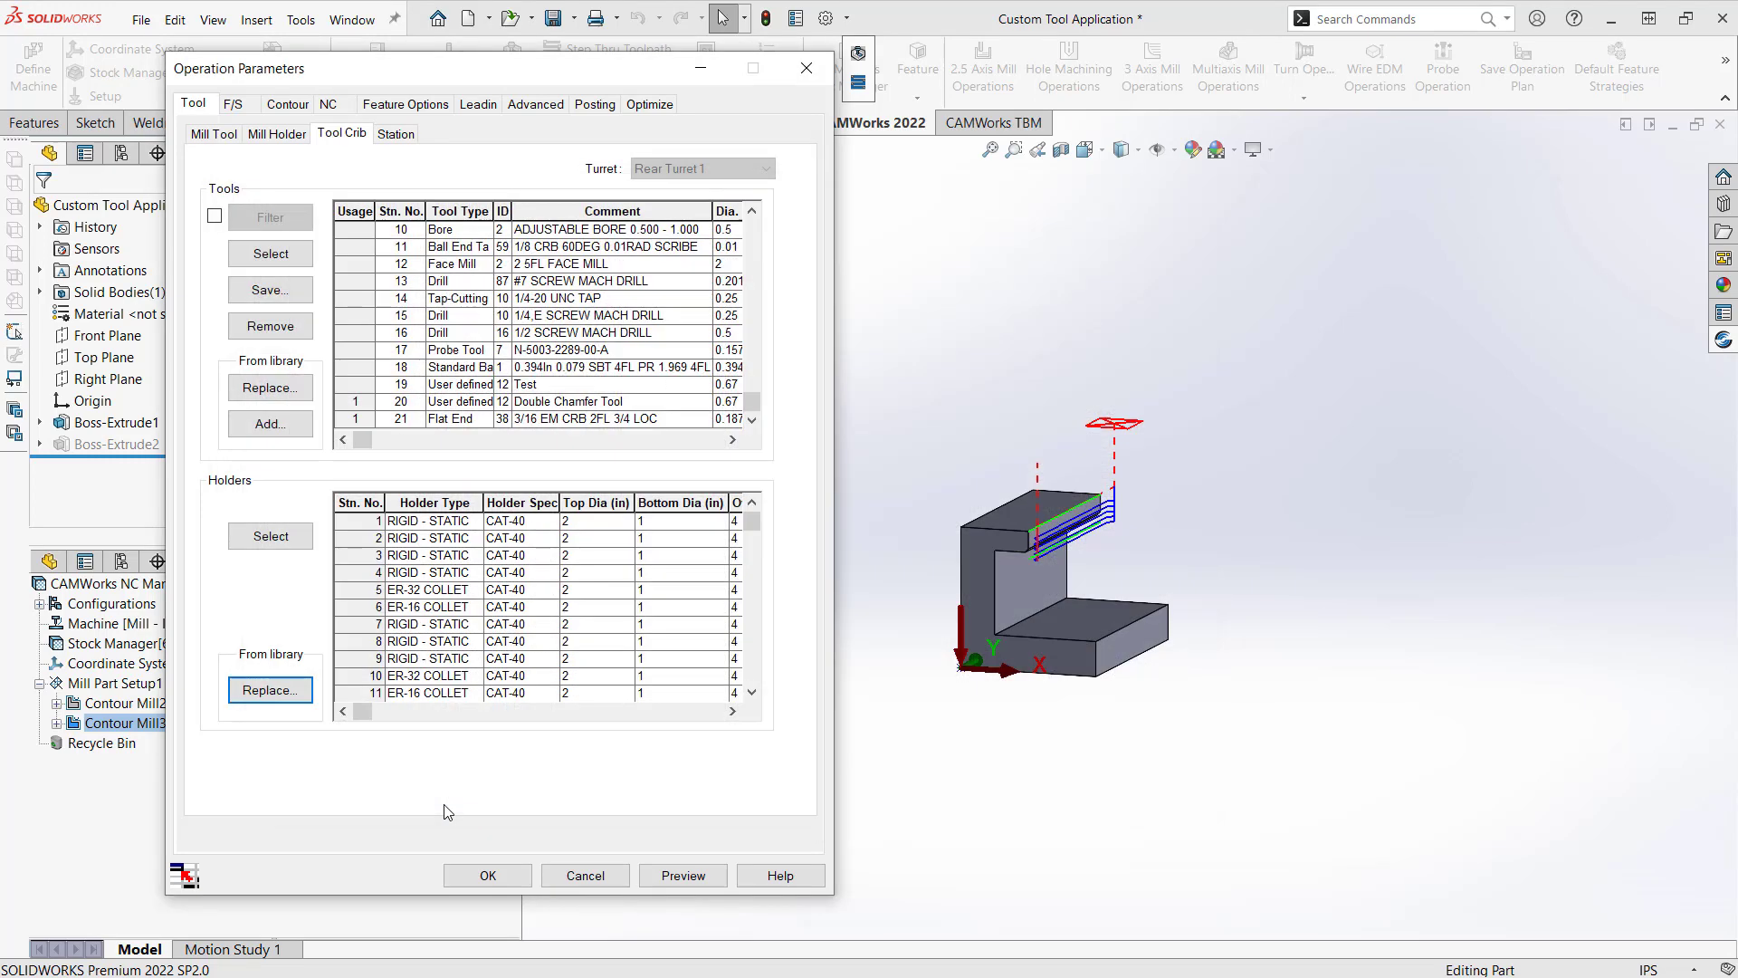
scroll(391, 700, "down", 2)
left_click(403, 675)
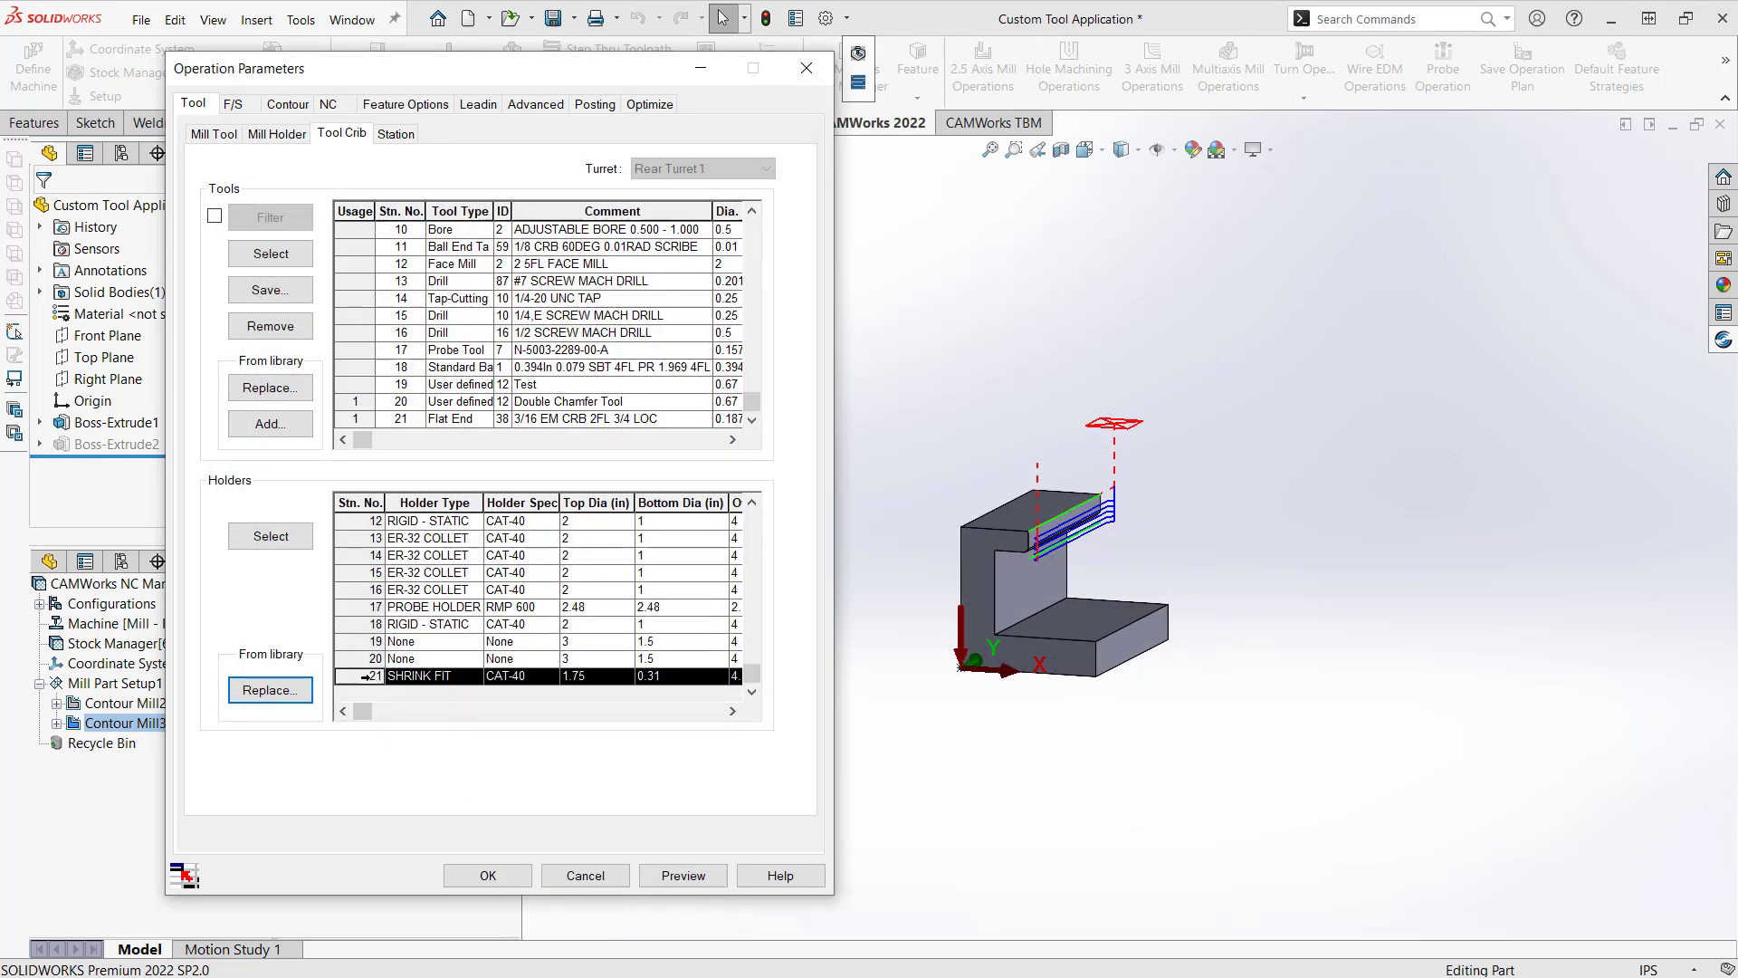
left_click(271, 535)
Show the Mill Holder details and preview the Ø3/16 Shrink Fit holder with 0 protrusion.
left_click(341, 133)
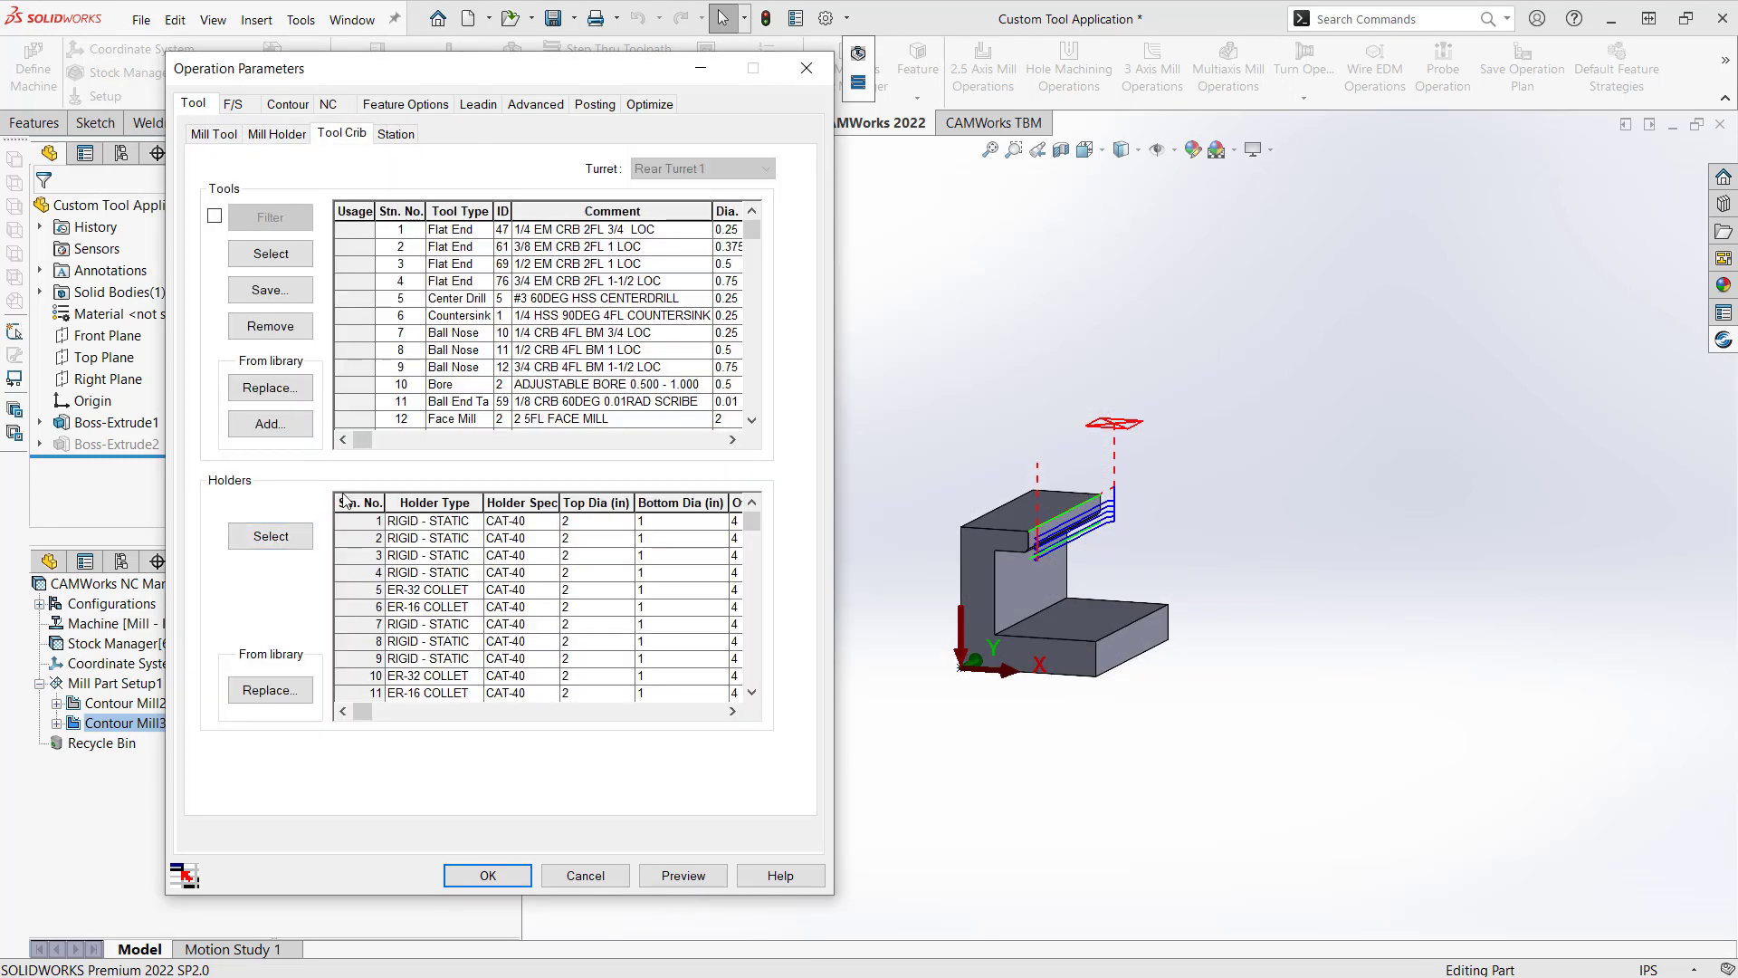
left_click(297, 133)
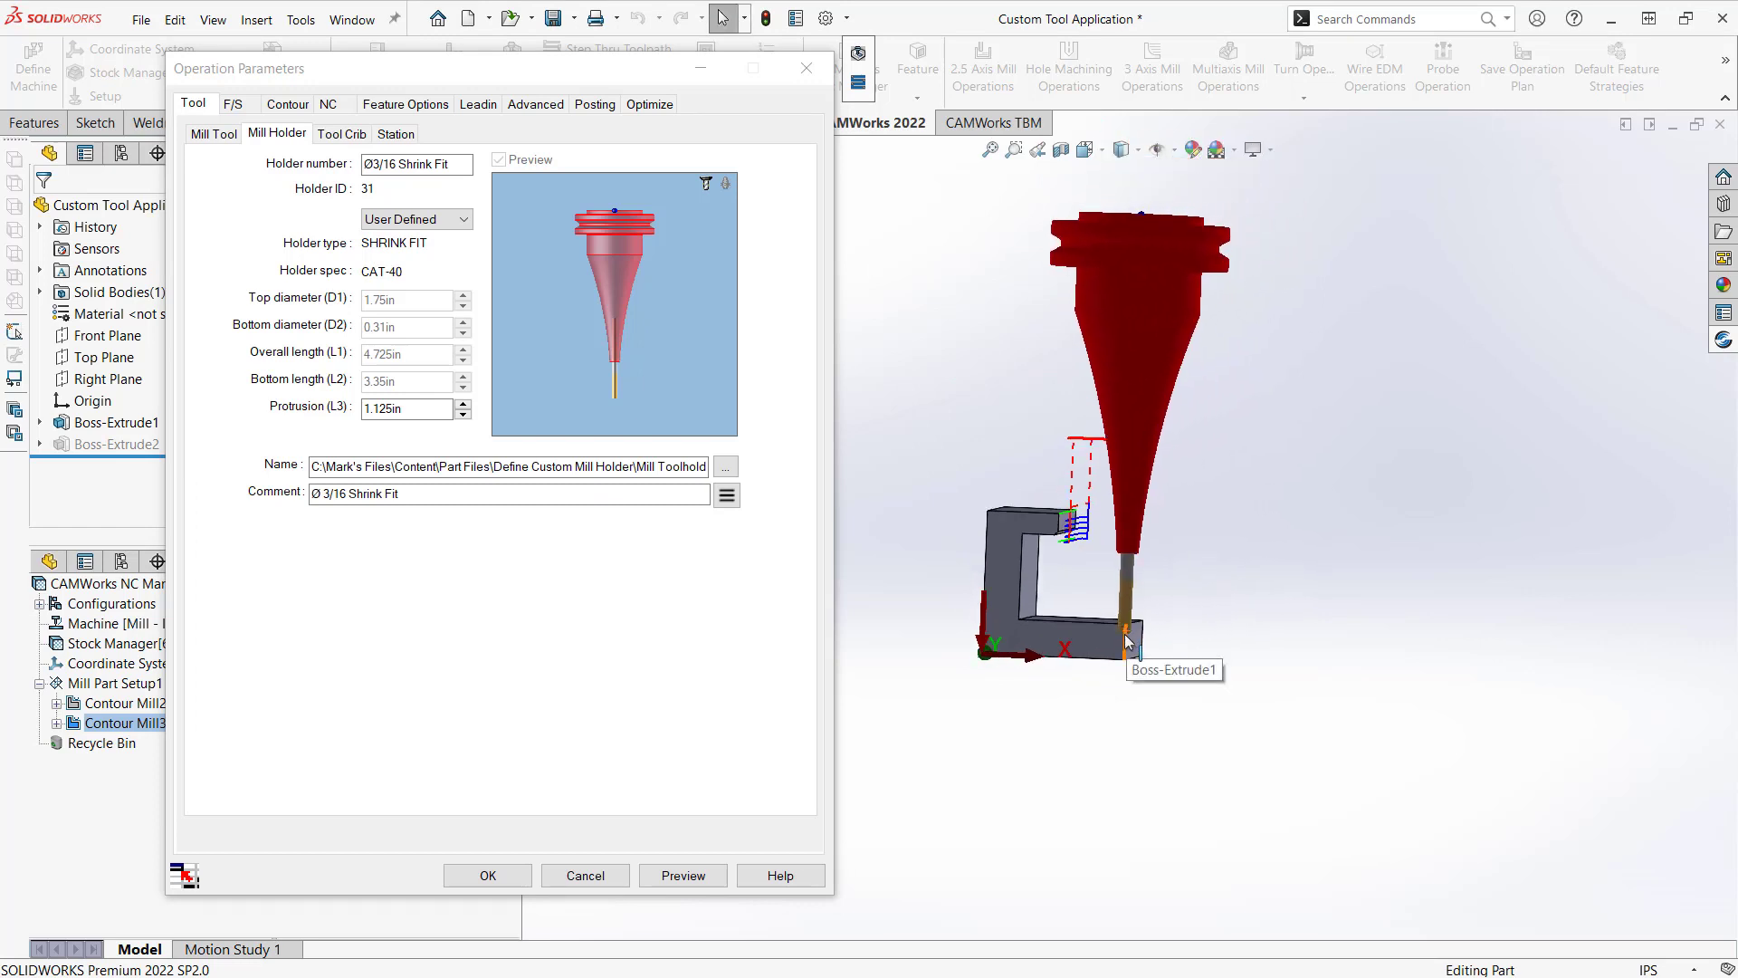
mouse_move(1127, 641)
middle_mouse_down()
mouse_move(1123, 672)
mouse_move(1125, 611)
middle_mouse_up()
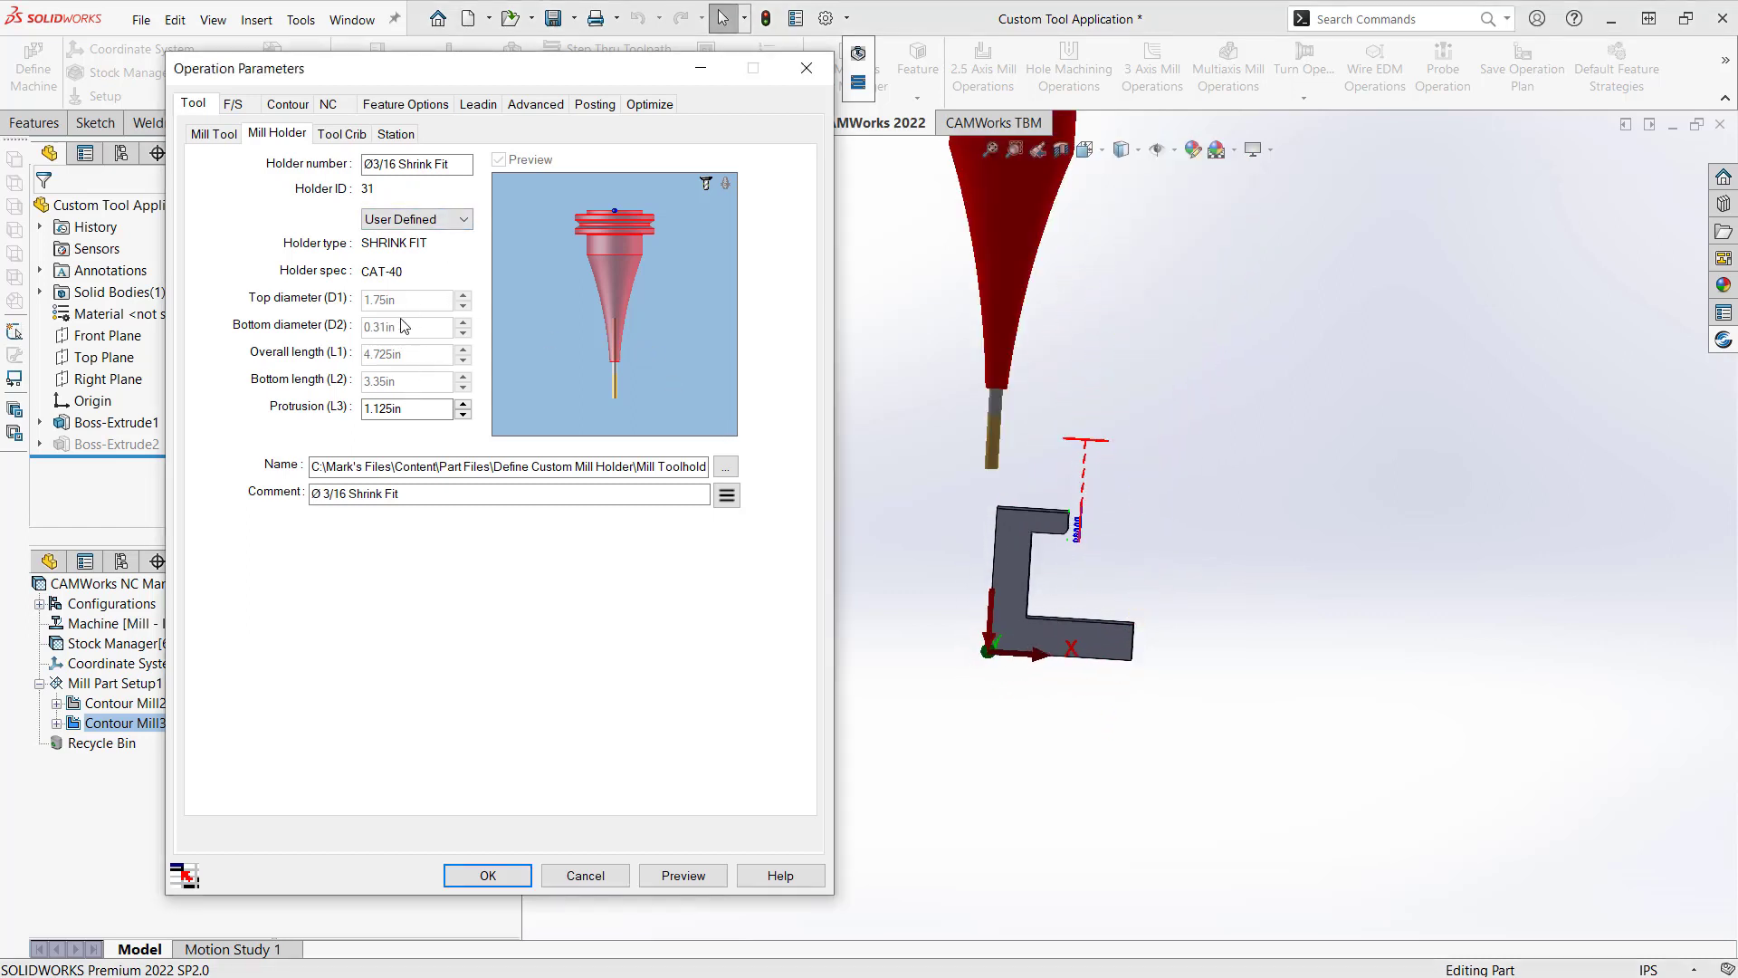
double_click(418, 408)
left_click(572, 403)
double_click(411, 409)
type("0")
key("Tab")
Set the holder's Protrusion (L3) back to 1.125in.
scroll(617, 368, "up", 2)
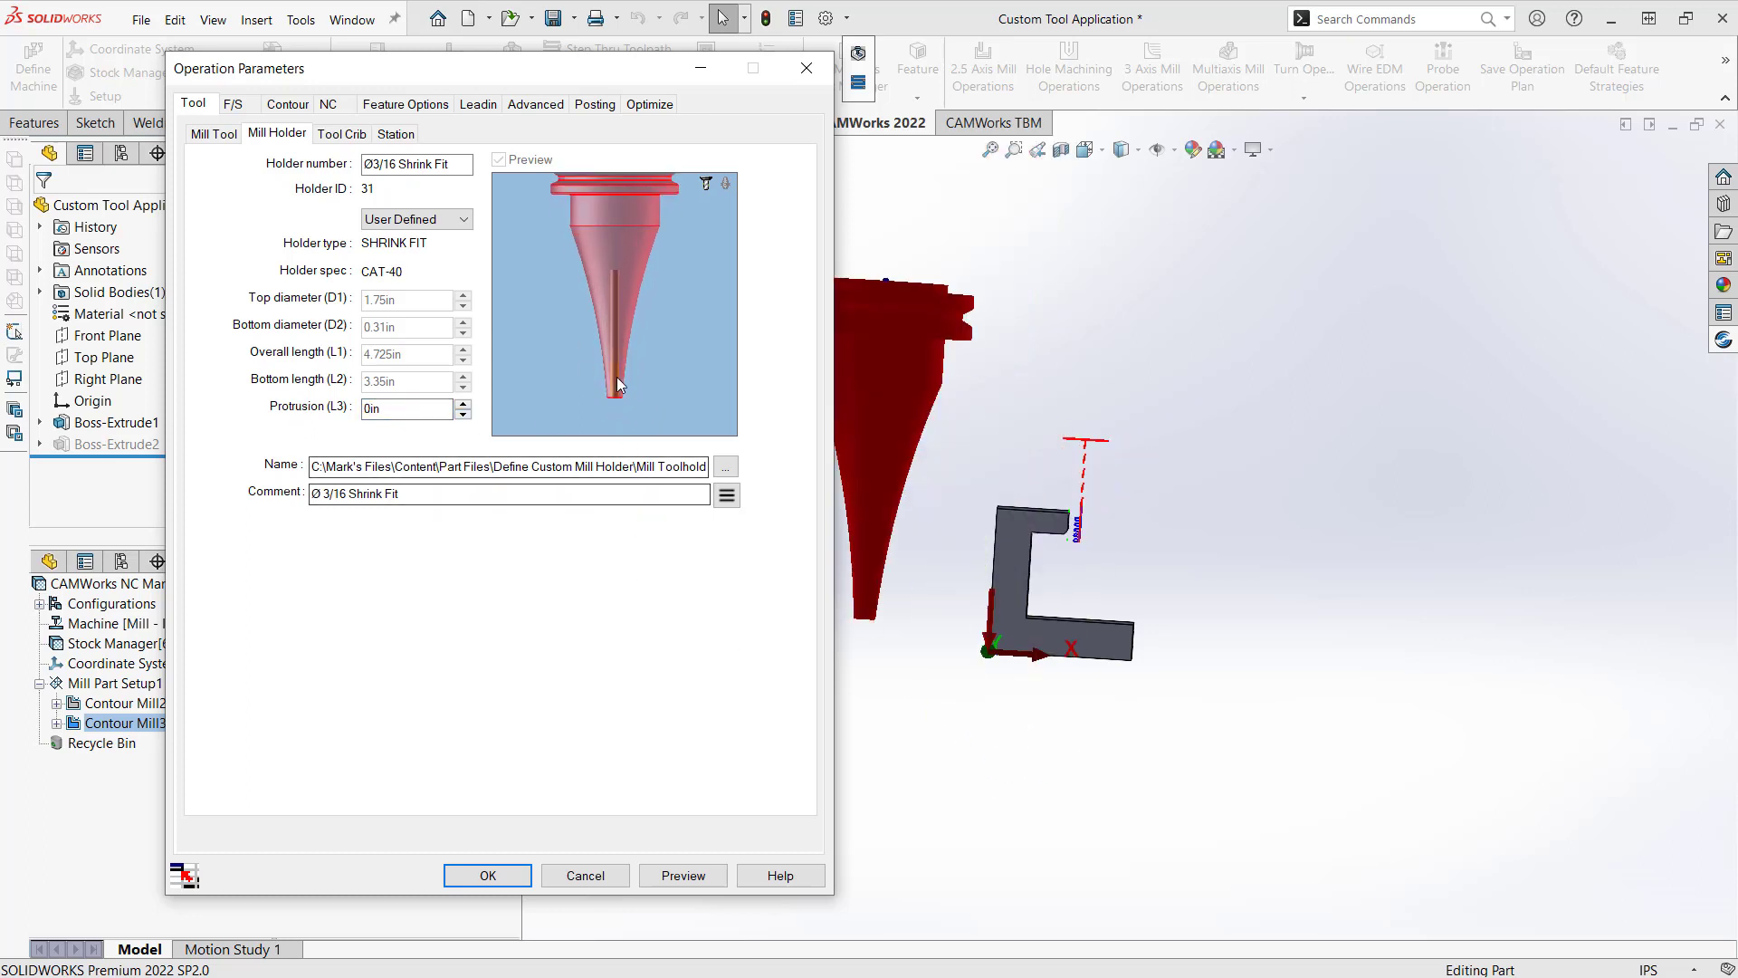
scroll(617, 368, "up", 3)
left_click(419, 409)
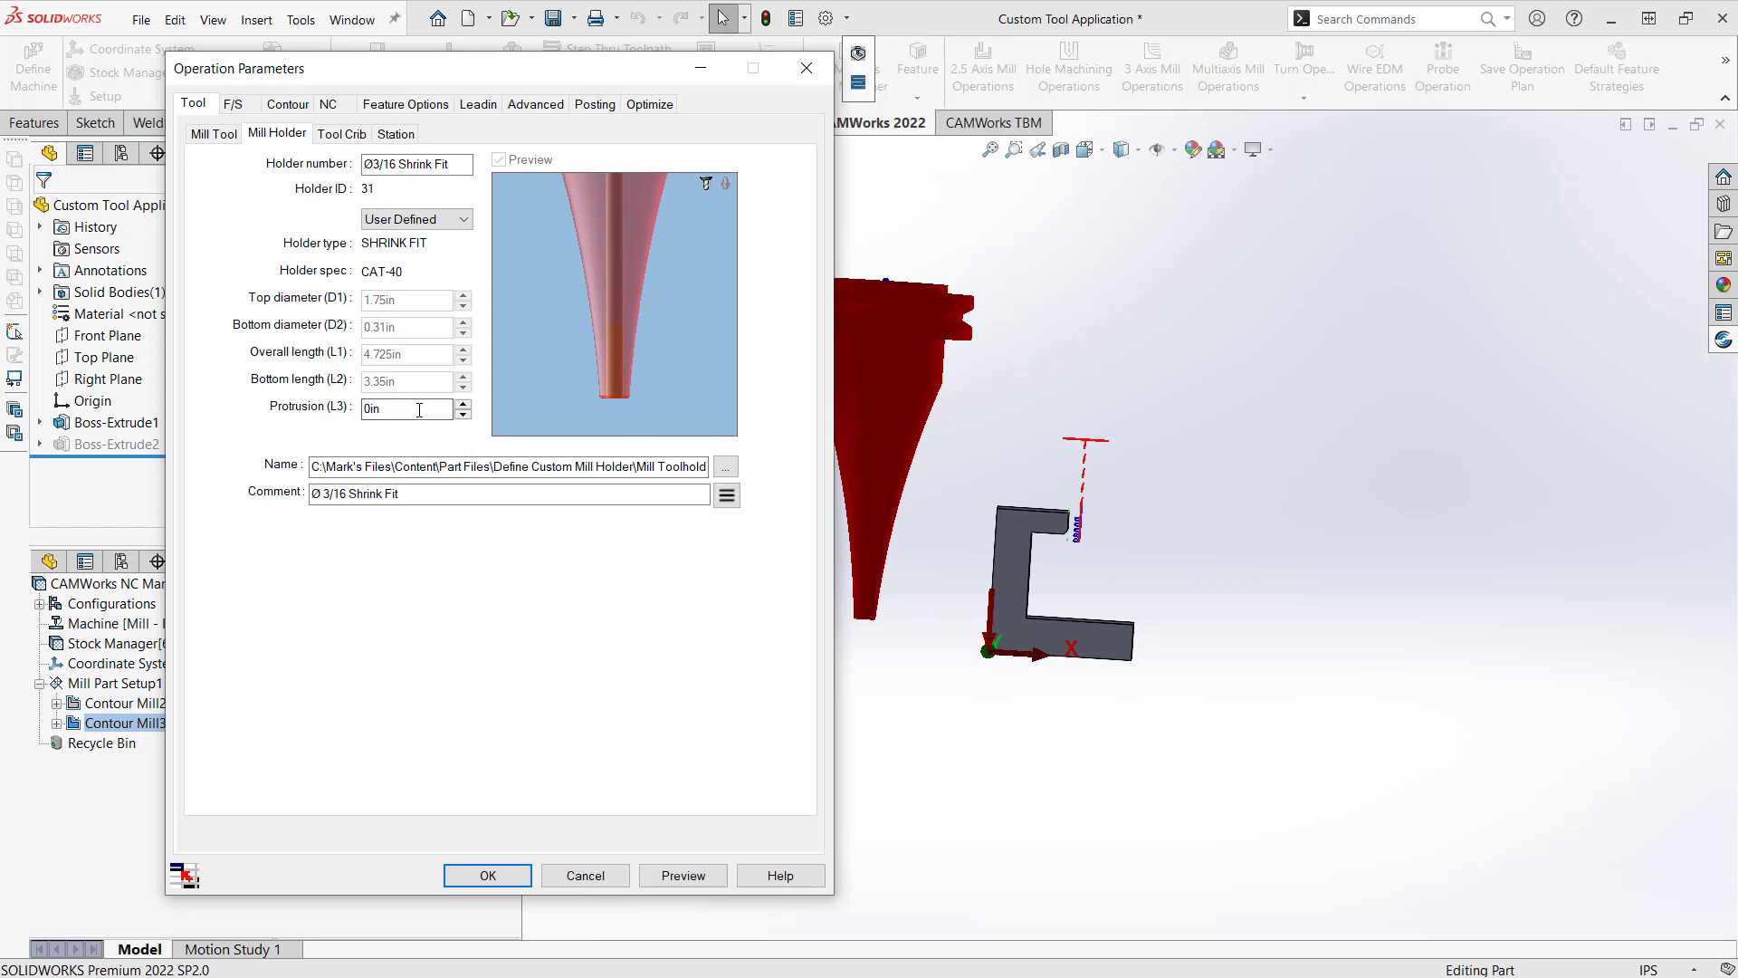
left_click_drag(419, 409, 309, 413)
type("1.125")
key("Return")
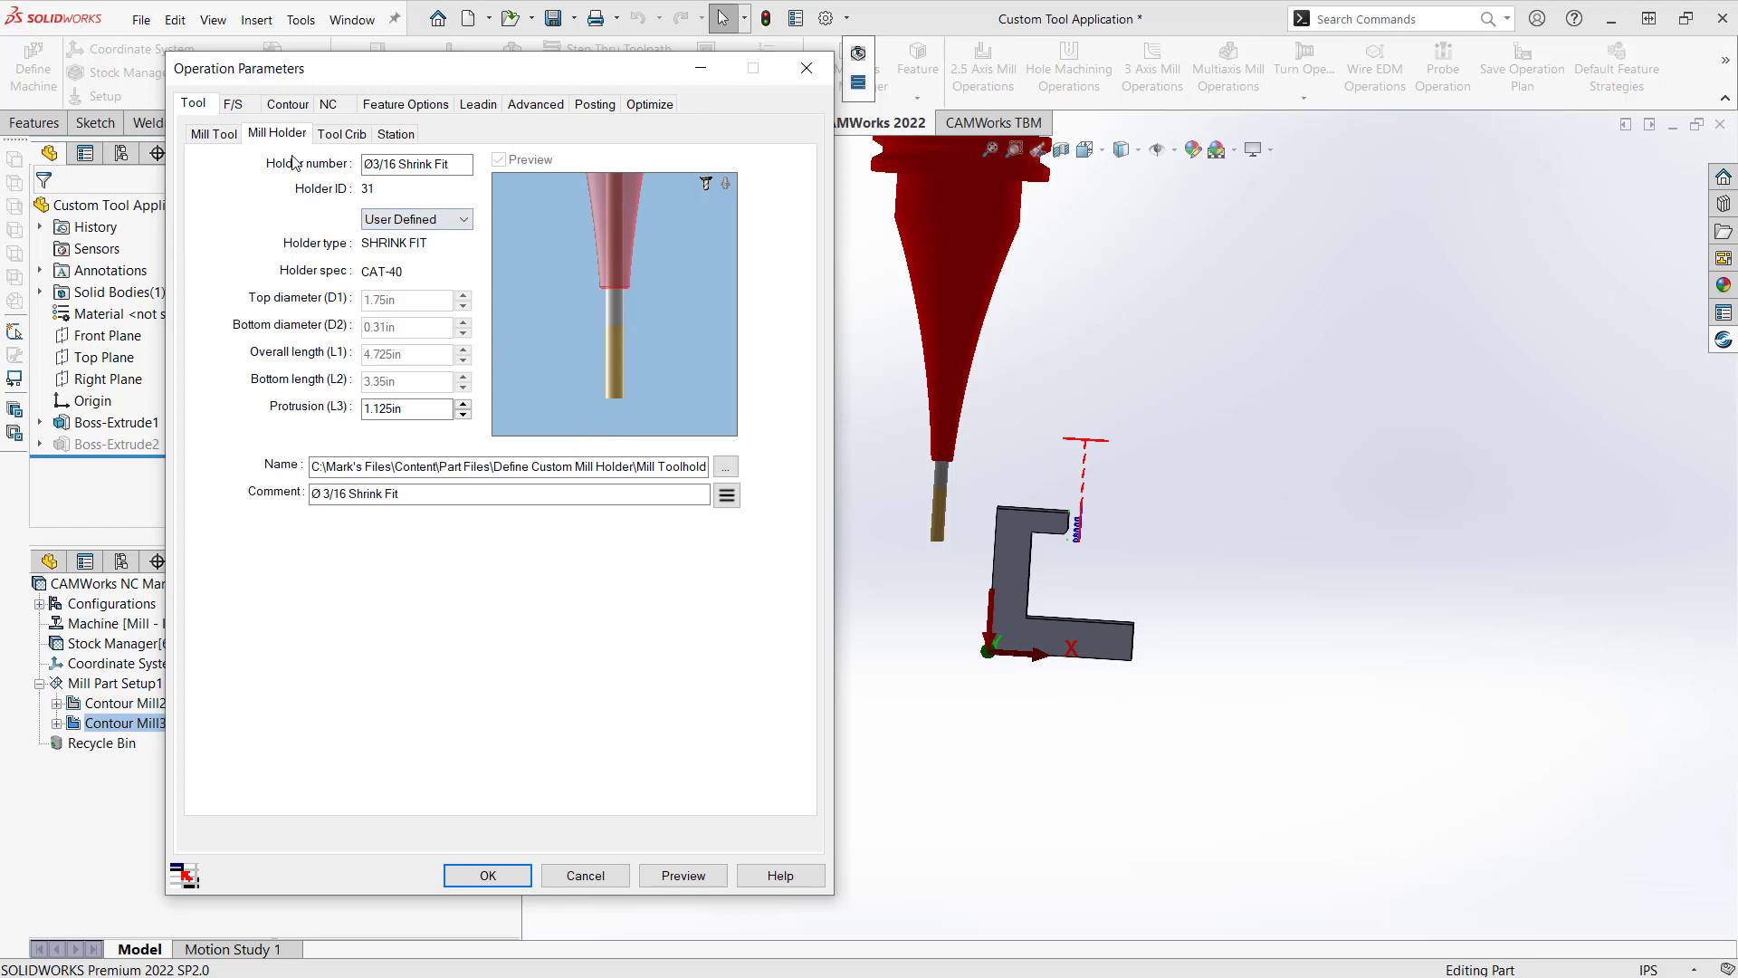
Cancel the holder model file browser and close Contour Mill3's parameters, keeping tool T21.
left_click(727, 469)
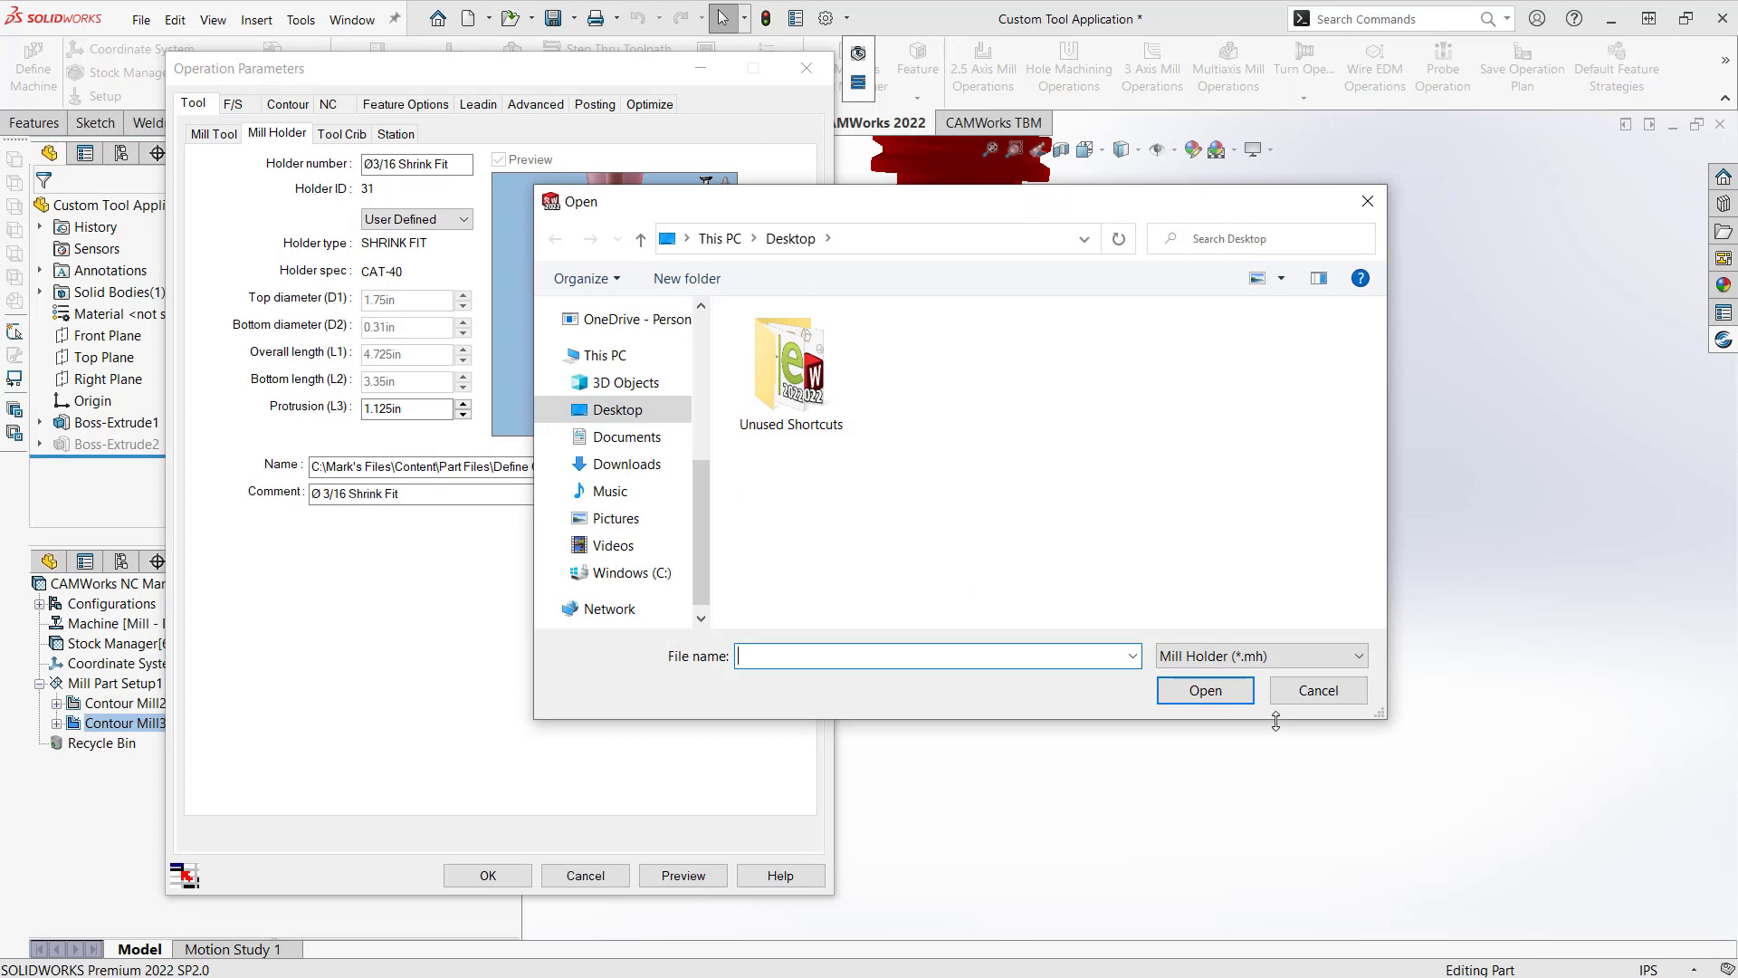
left_click(1296, 691)
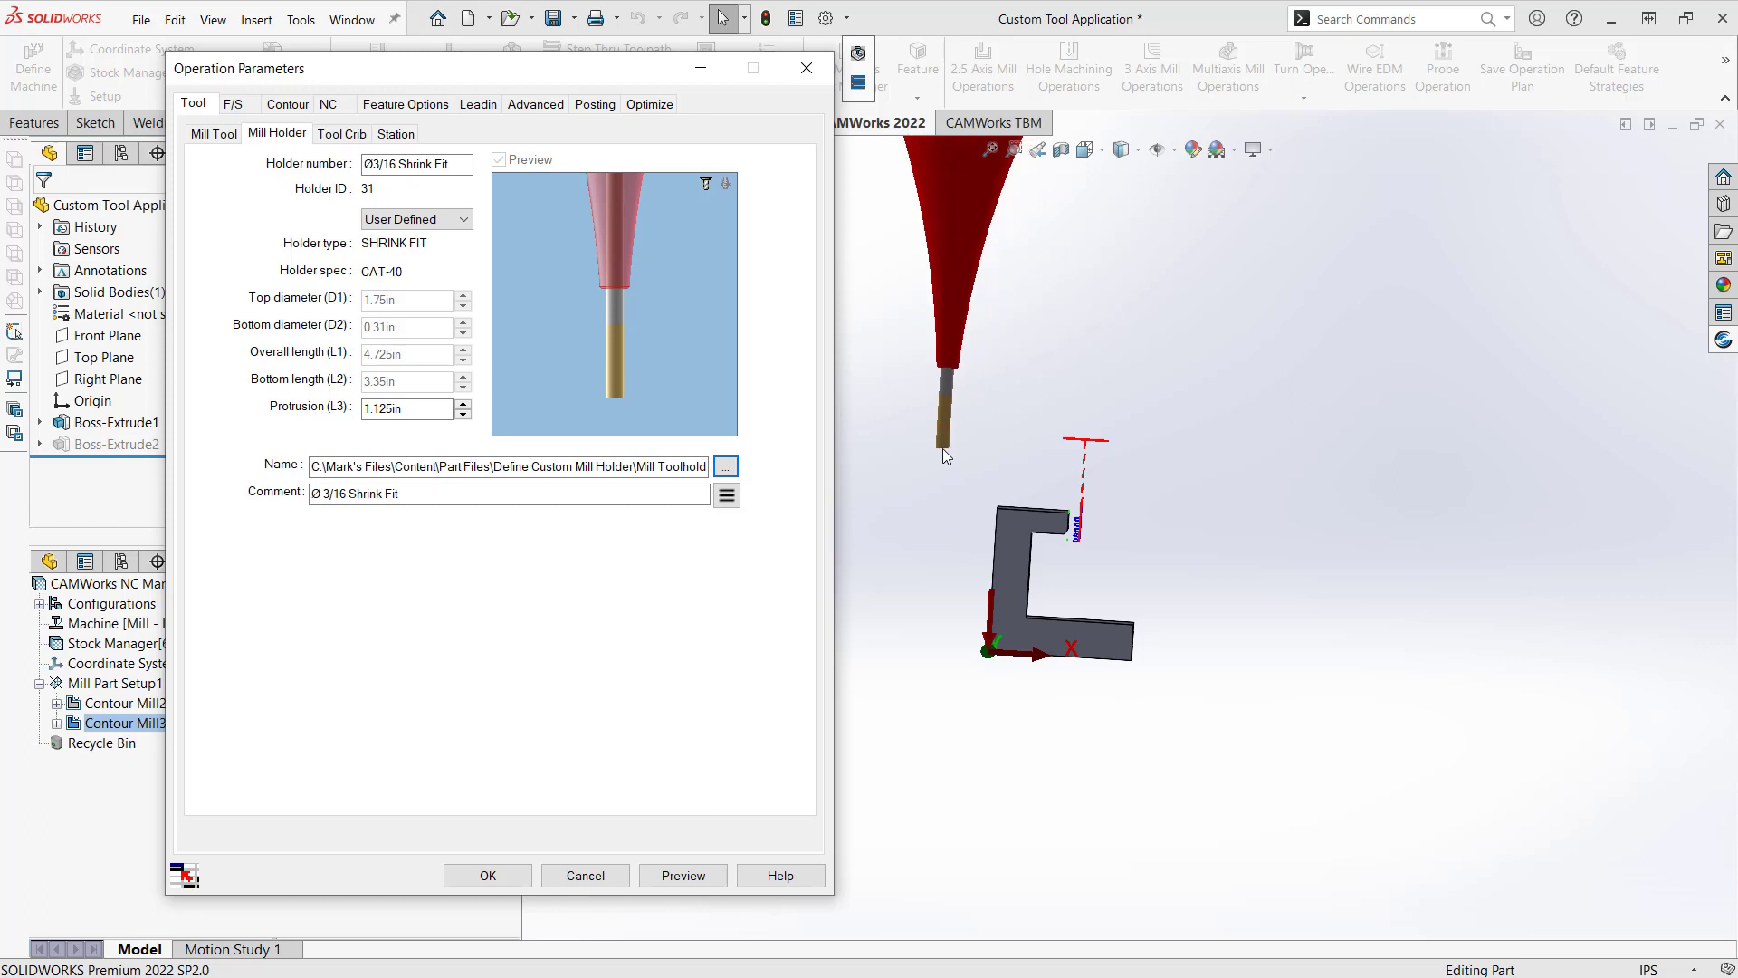
left_click(584, 875)
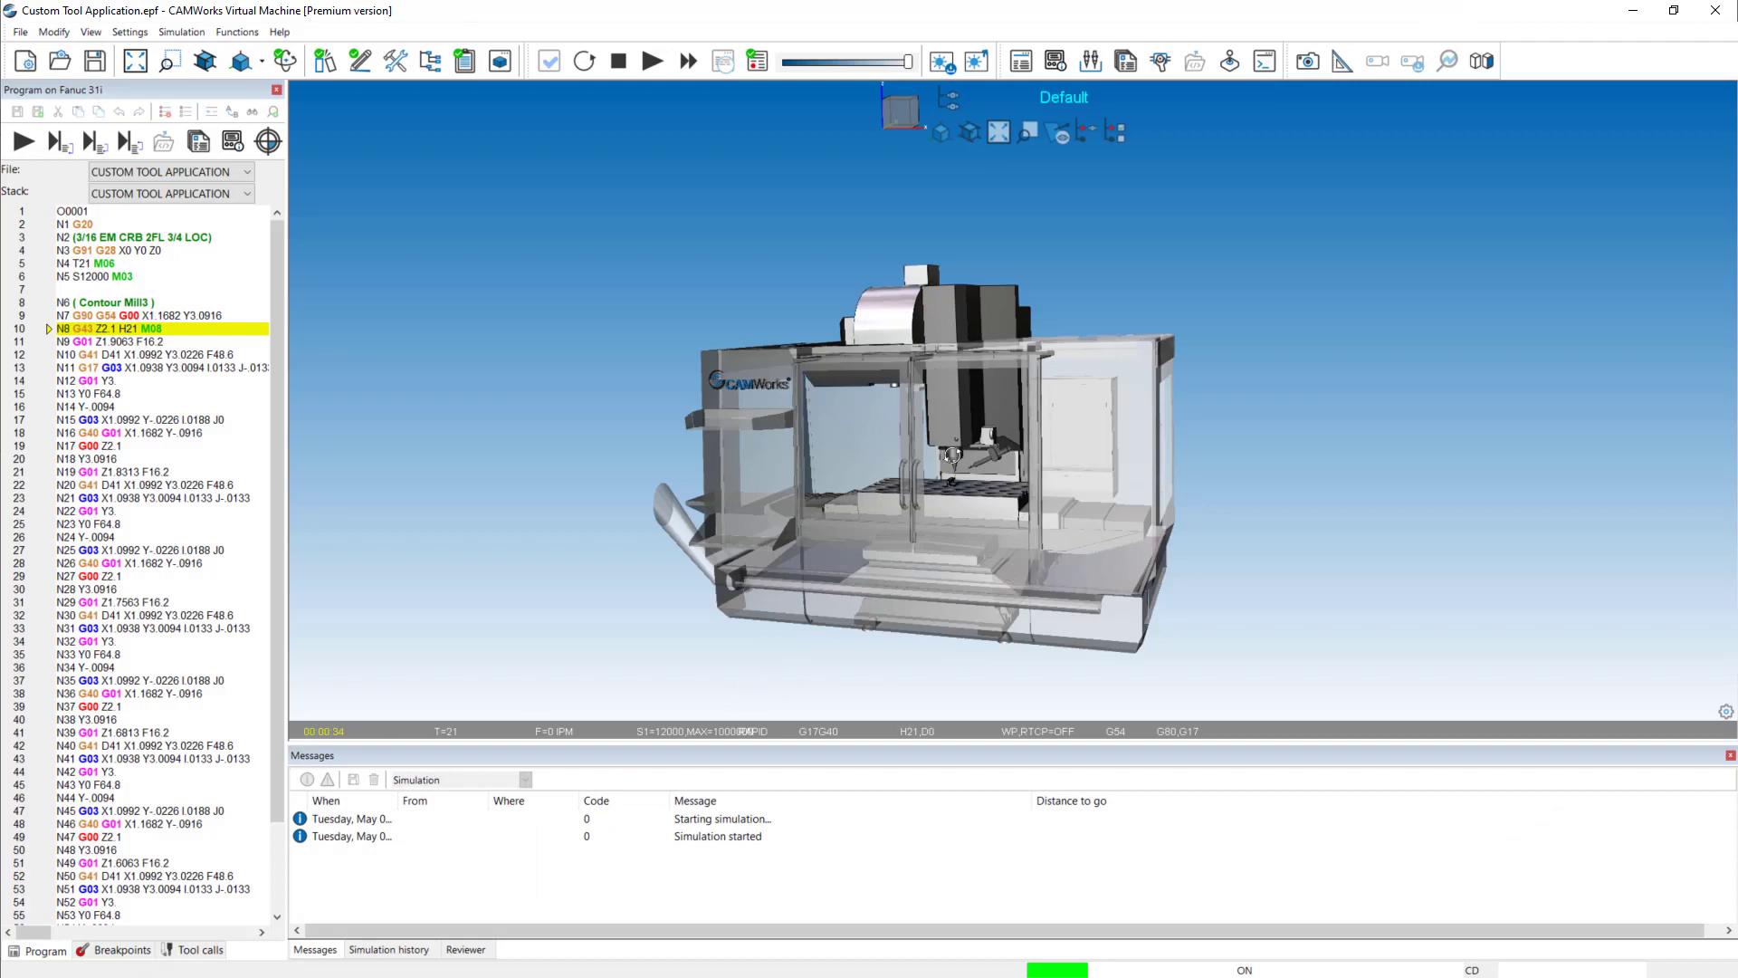
Zoom and orbit the Virtual Machine view to inspect the shrink-fit holder and tool above the part.
scroll(953, 454, "up", 10)
scroll(950, 434, "up", 10)
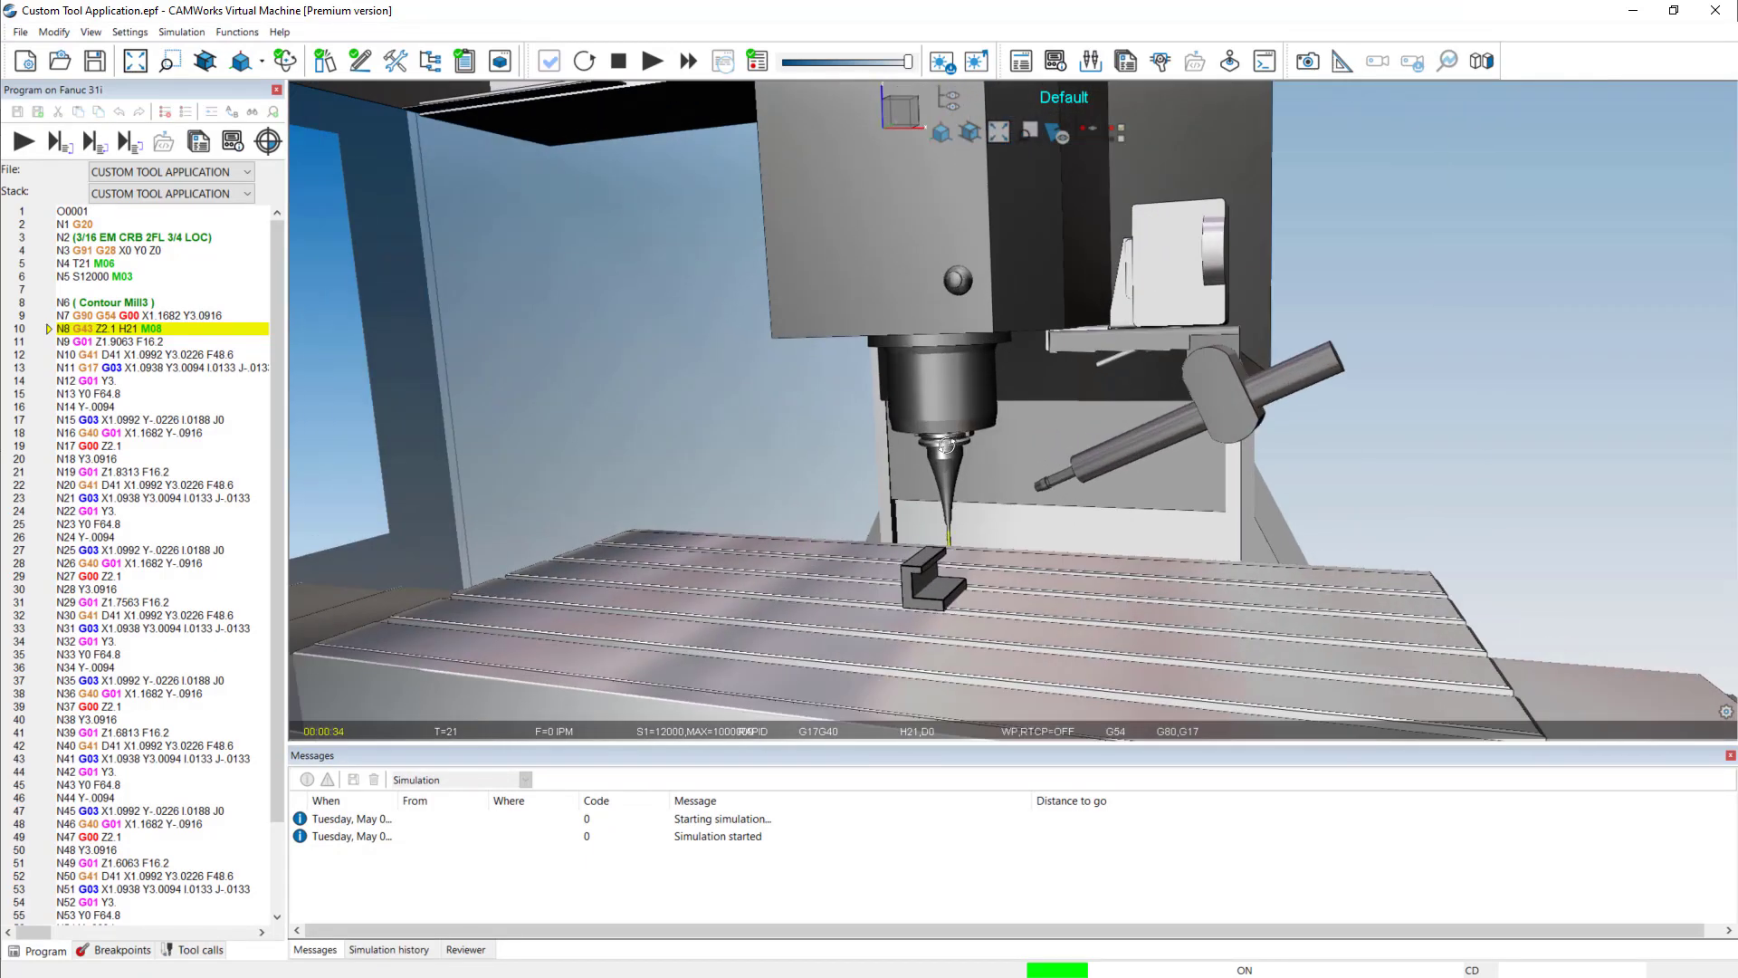
left_click_drag(946, 442, 948, 377)
left_click_drag(957, 442, 958, 439)
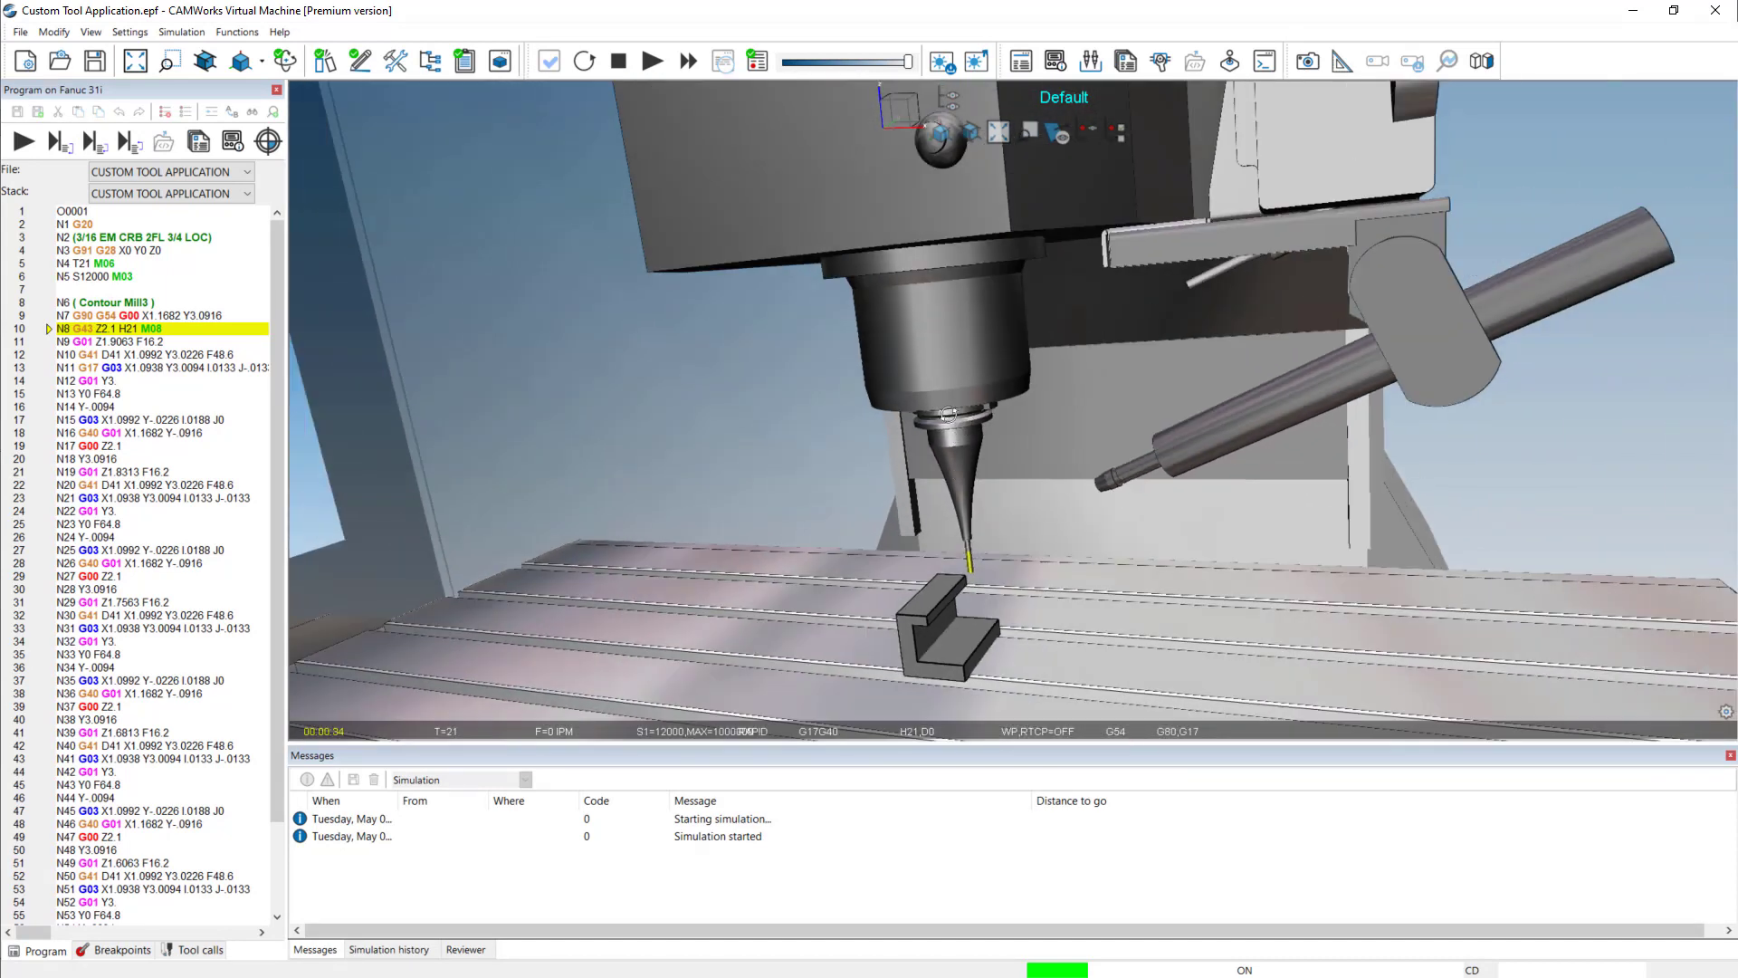
left_click_drag(961, 499, 956, 414)
scroll(952, 420, "up", 3)
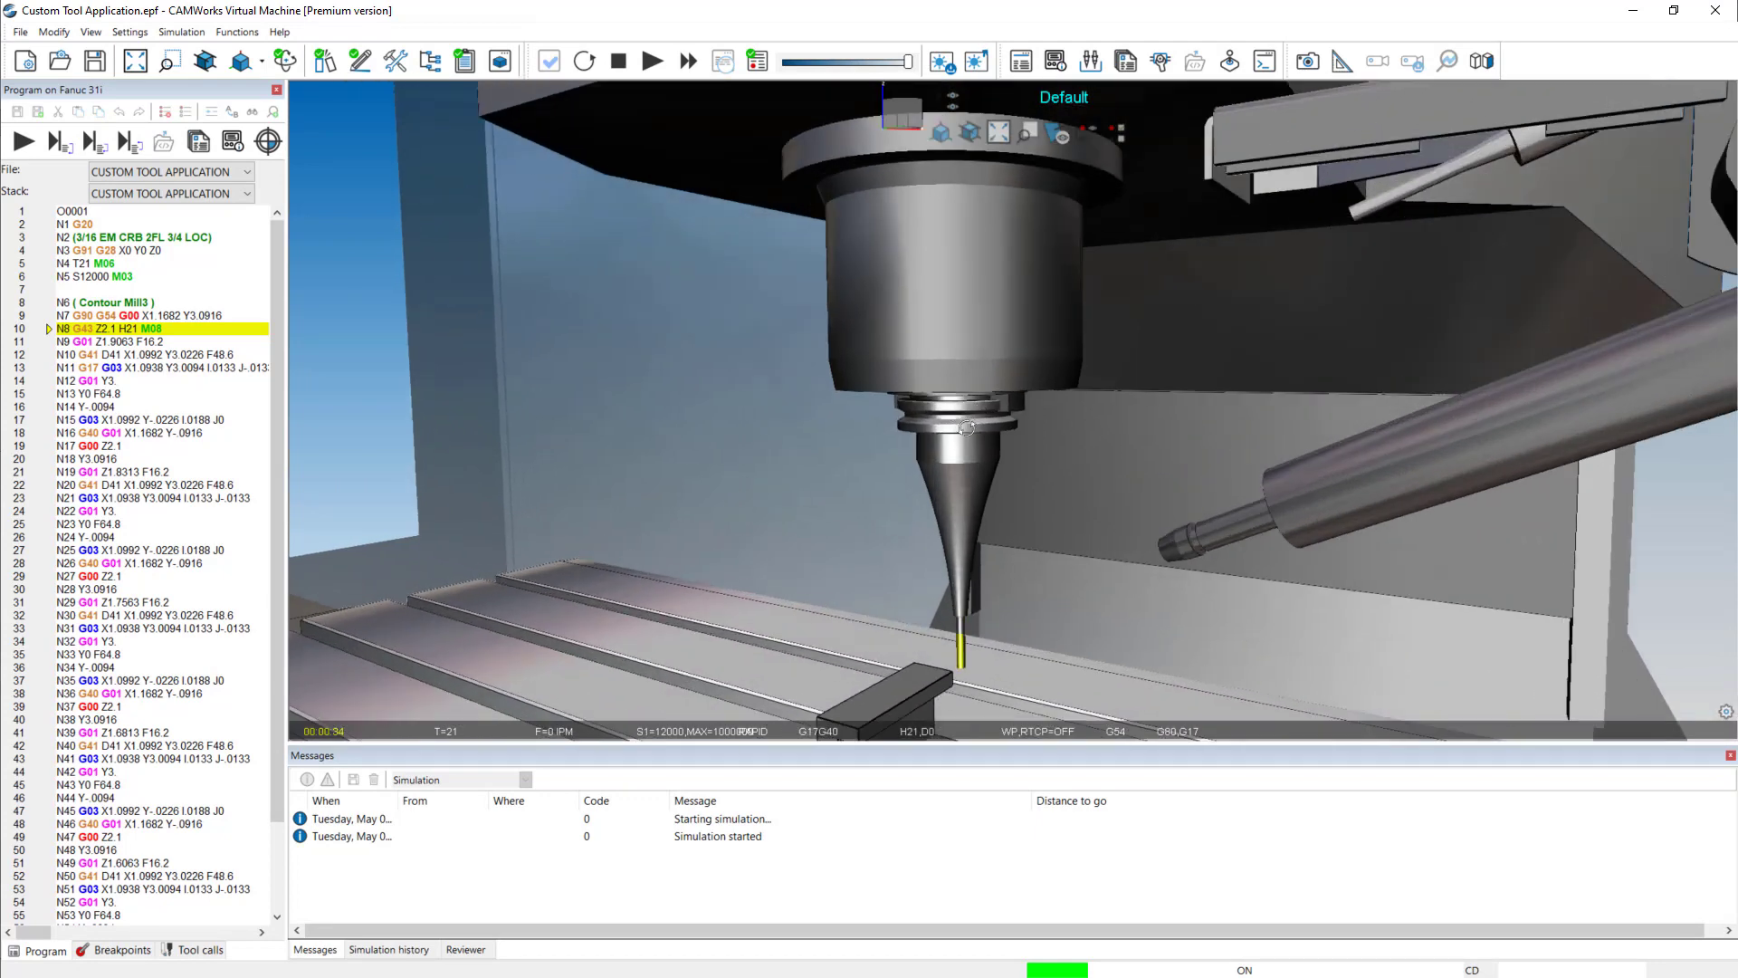
left_click_drag(965, 432, 1018, 570)
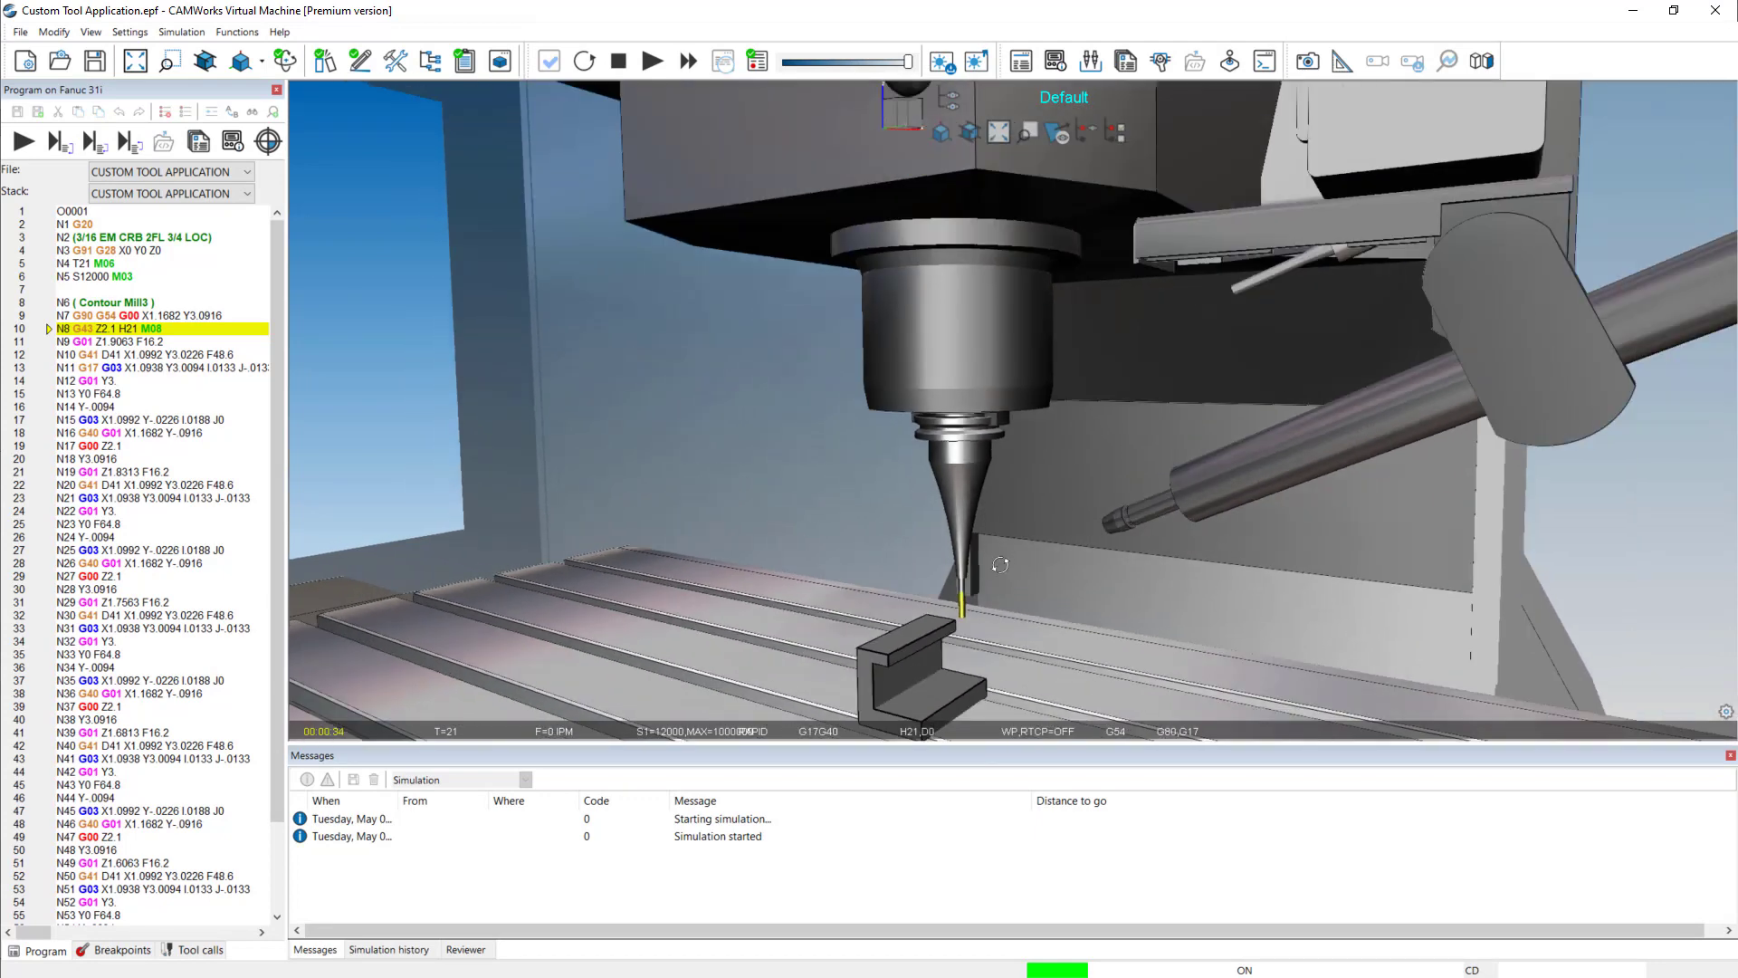